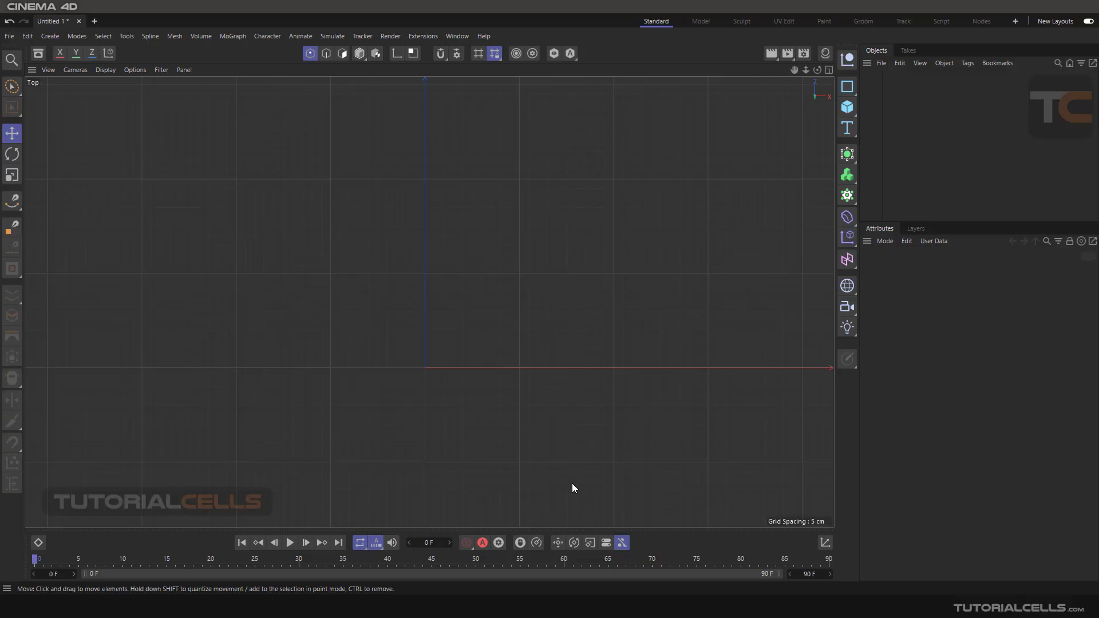
- Add a 400 cm square Rectangle spline and convert it to an editable spline
click(147, 37)
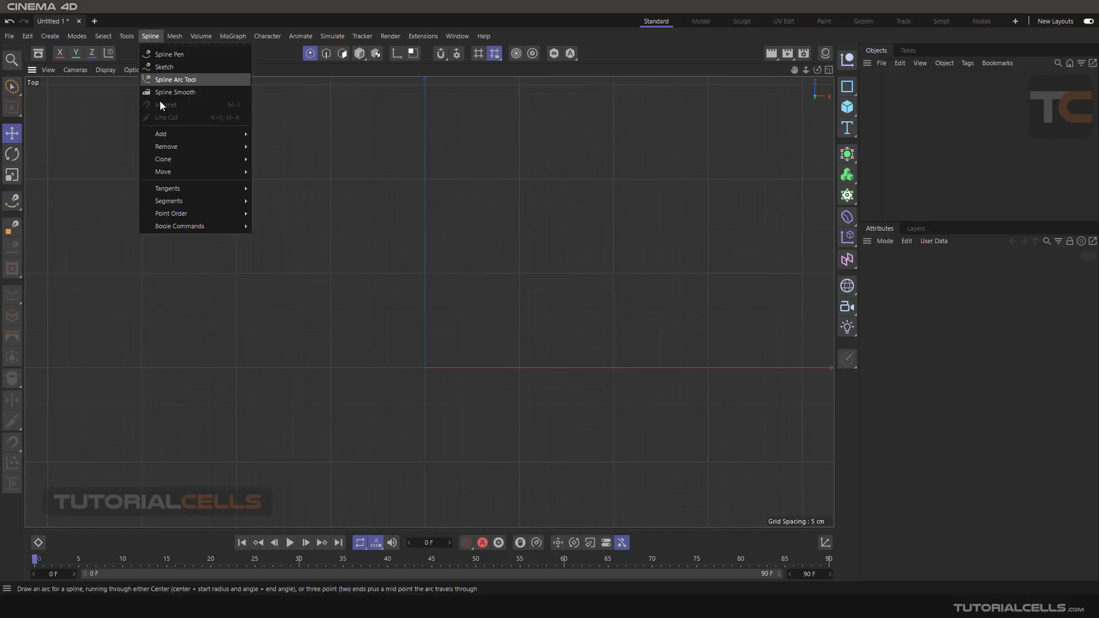
mouse_move(237, 132)
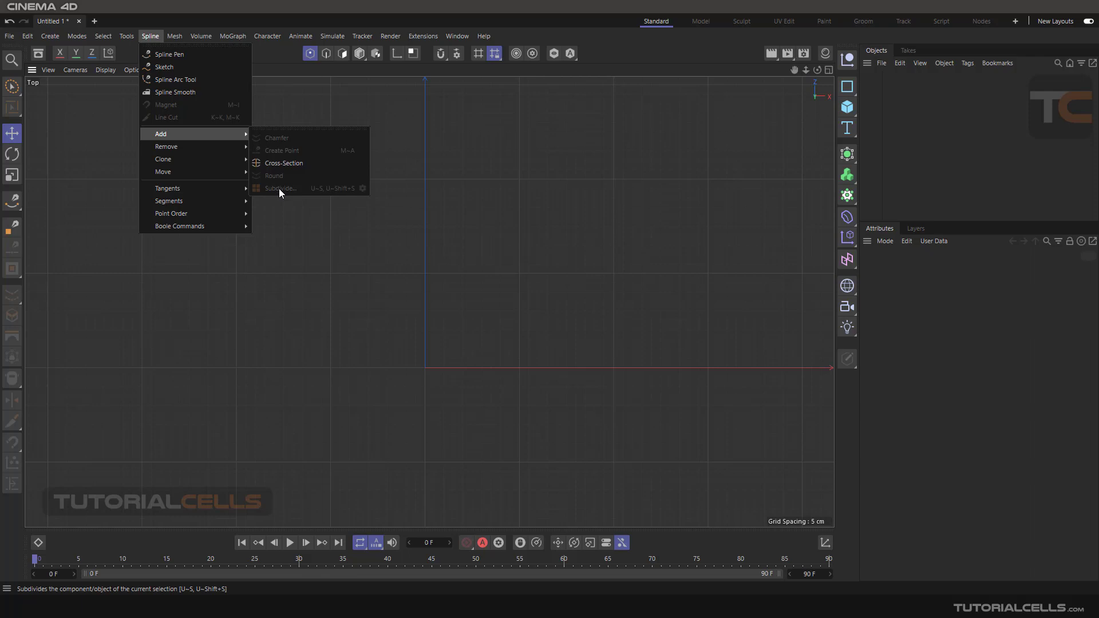
click(465, 350)
alt+middle_drag(455, 343, 460, 275)
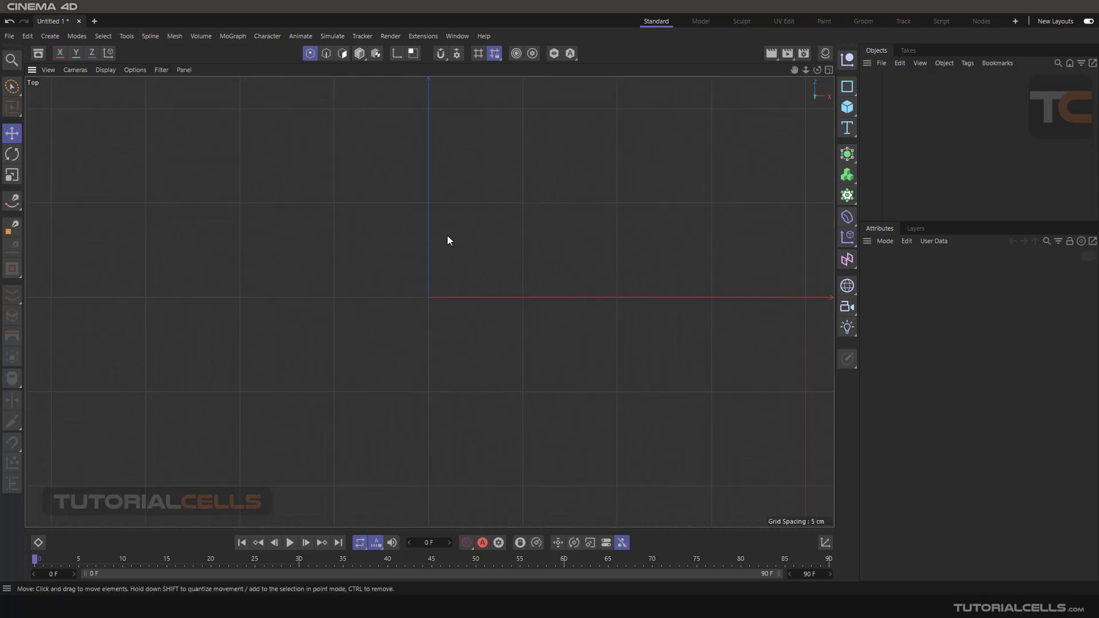
click(847, 86)
scroll(606, 206, down, 8)
alt+middle_drag(606, 205, 547, 252)
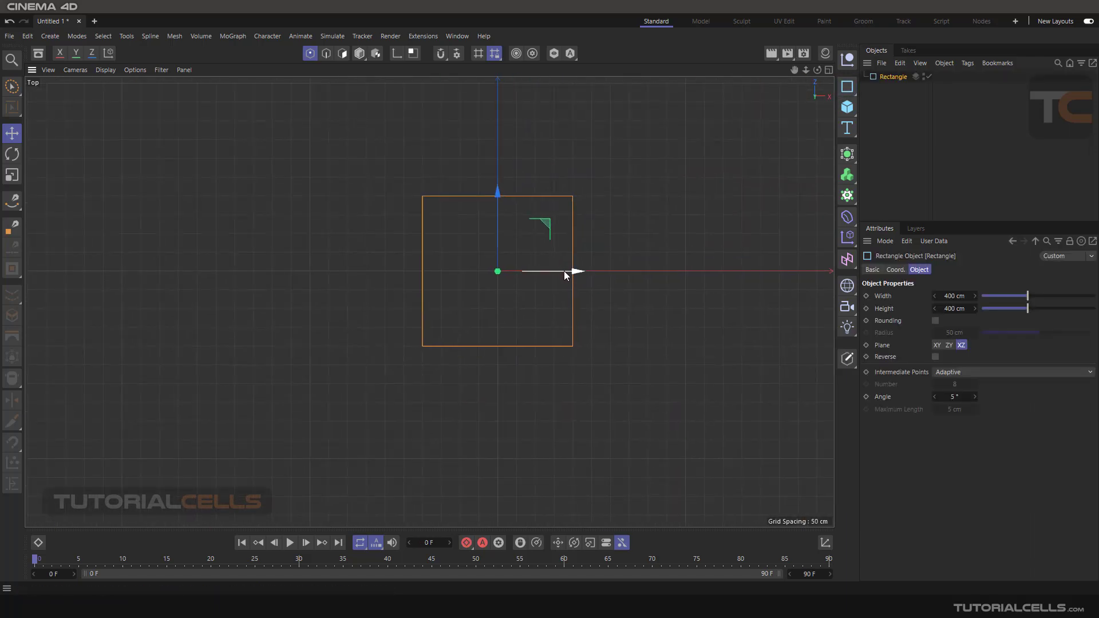
click(845, 364)
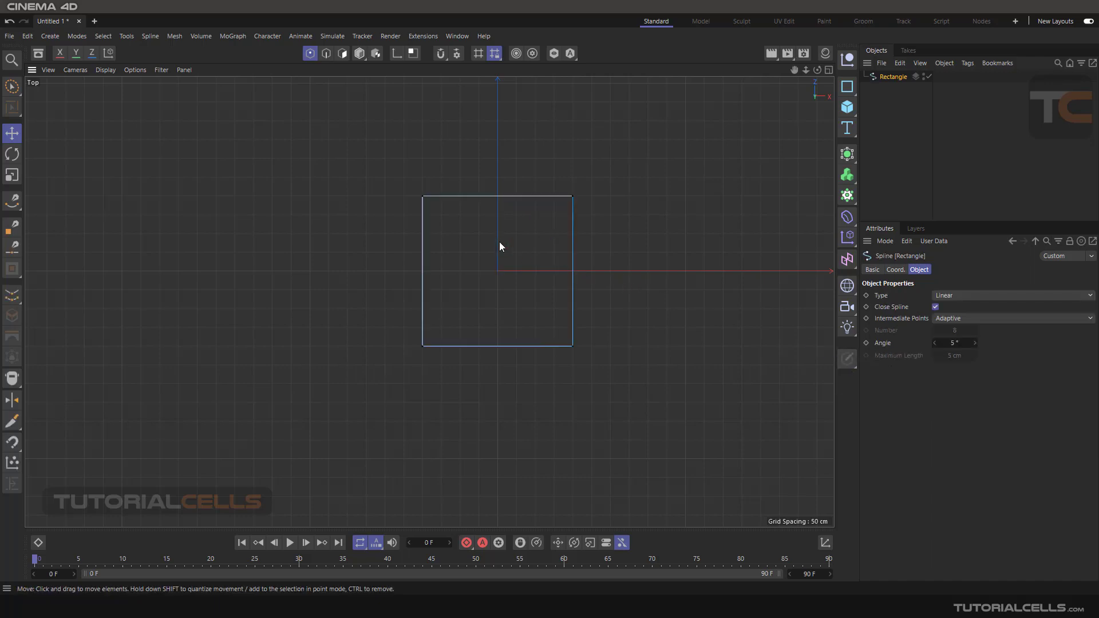
scroll(493, 242, up, 2)
alt+middle_drag(493, 239, 466, 235)
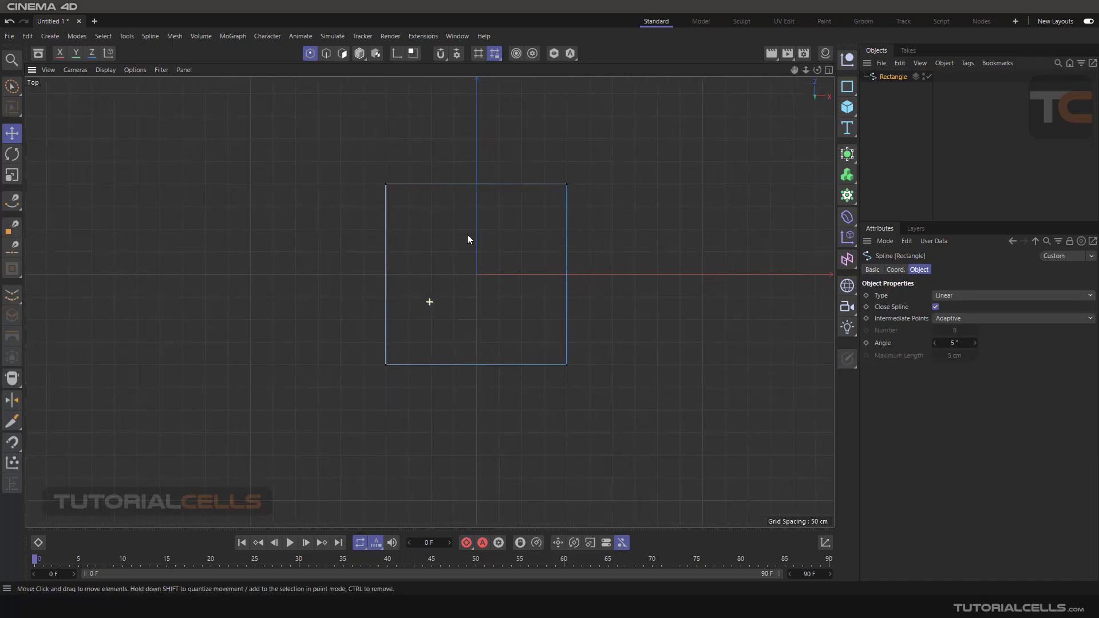
- Try rounding the rectangle's top-left corner point, then deselect it and recentre the view
right_click(195, 119)
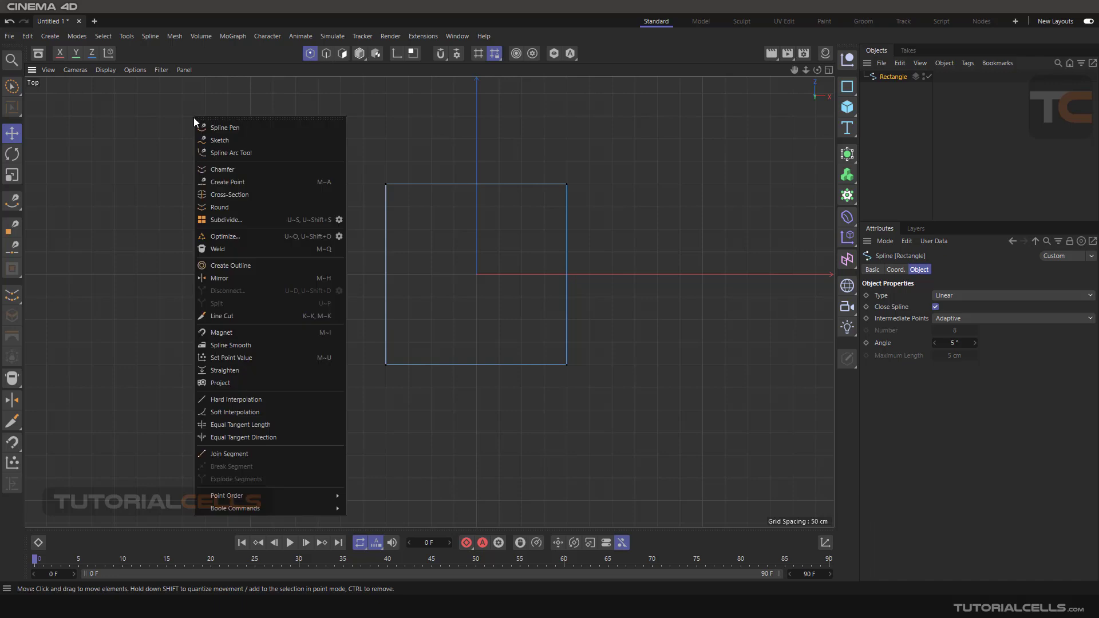
click(217, 207)
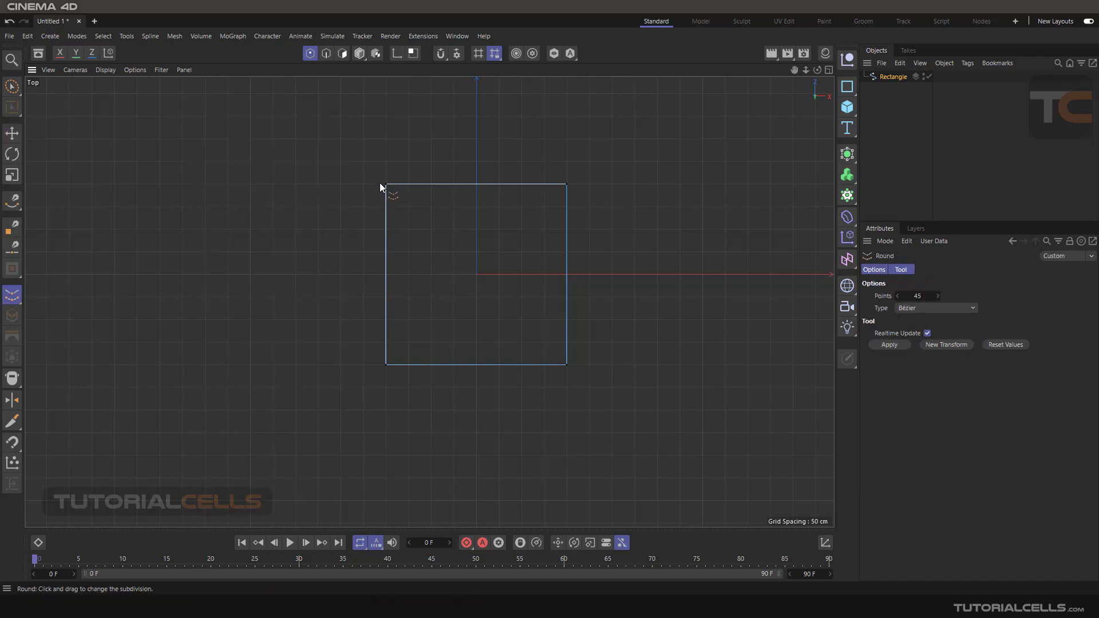
key(e)
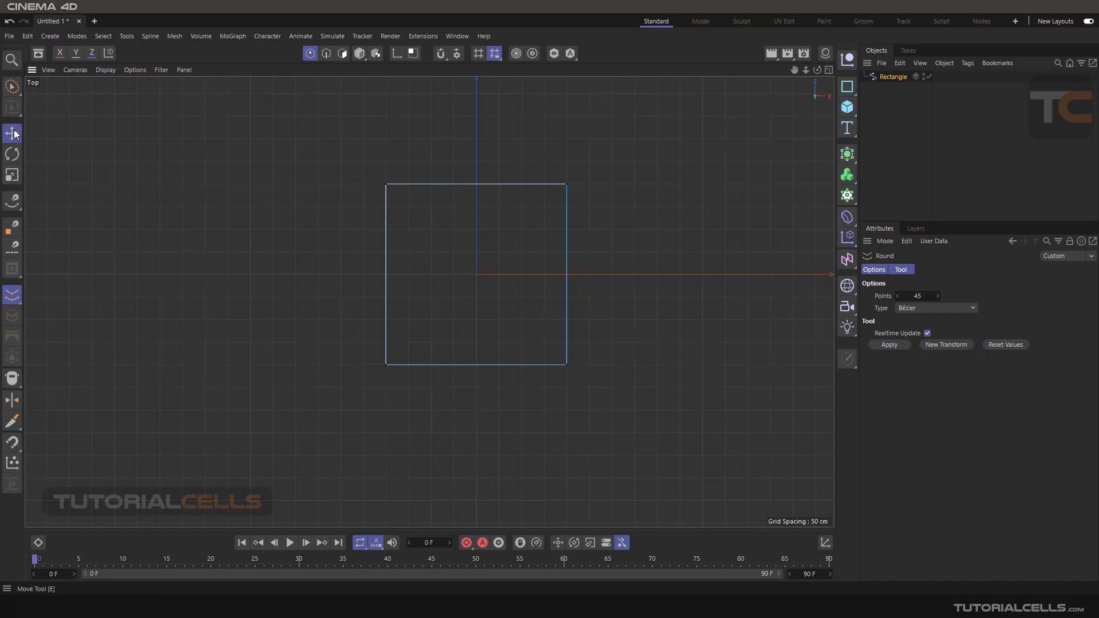
scroll(385, 185, up, 2)
click(385, 184)
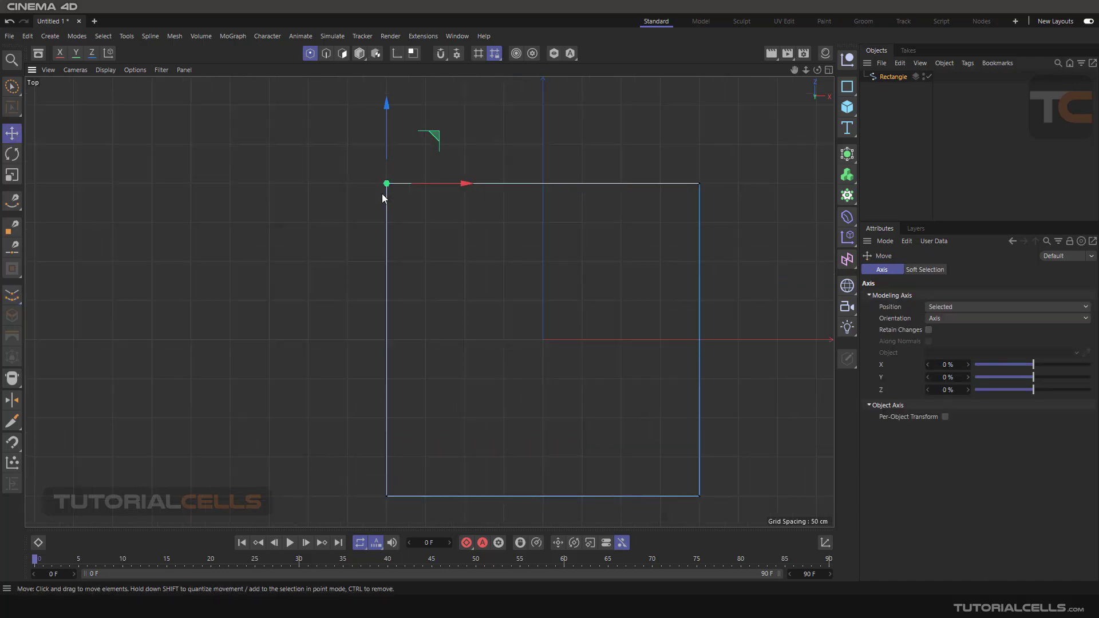
right_click(224, 170)
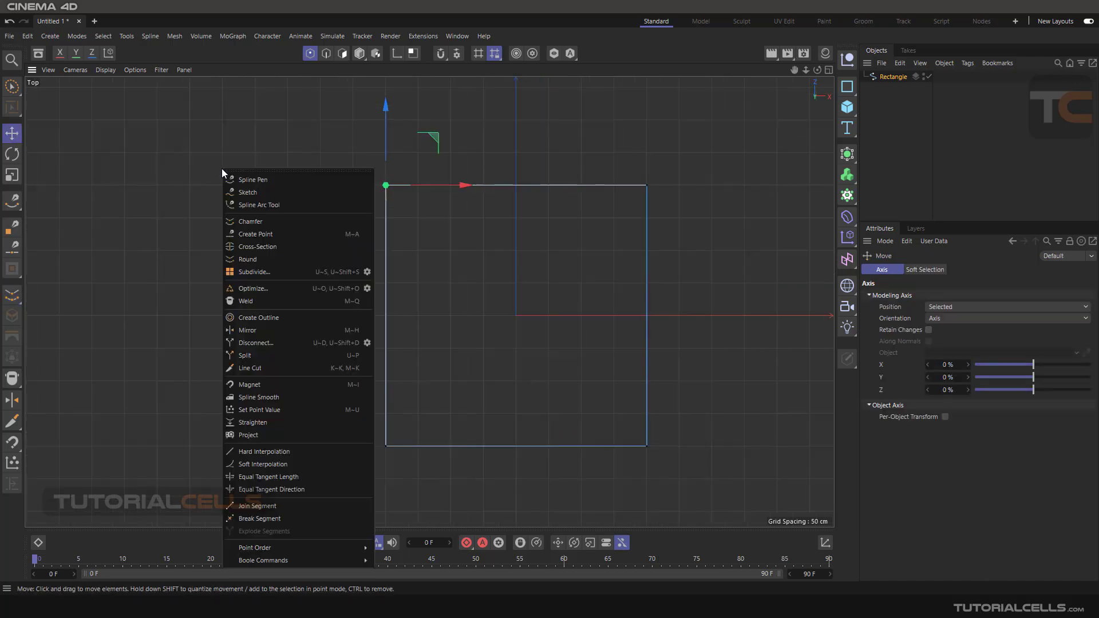
click(276, 258)
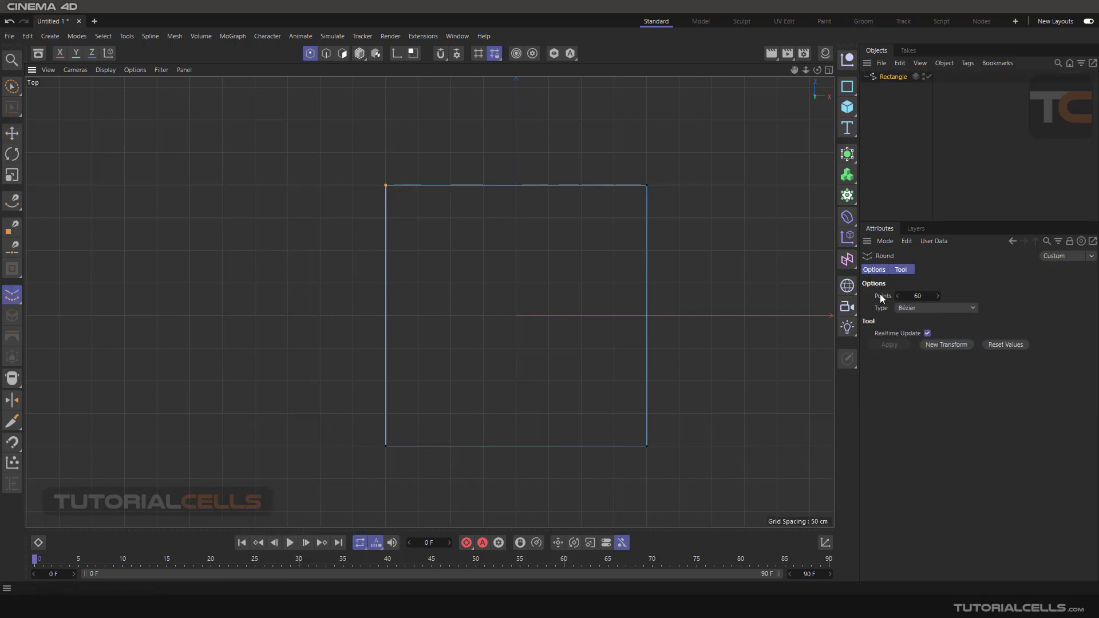
key(e)
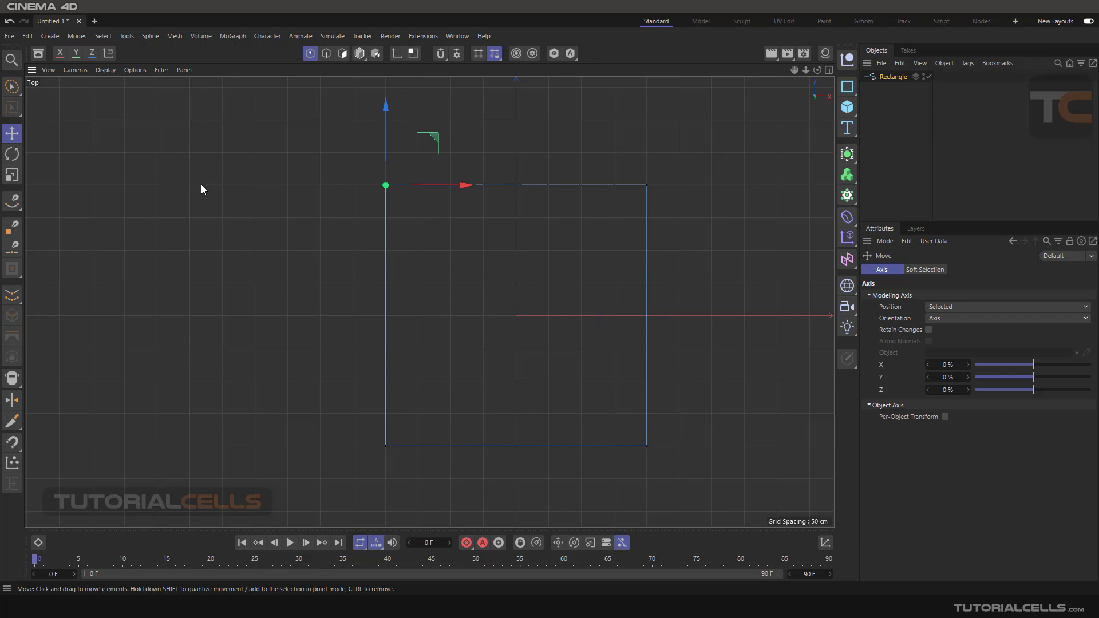
click(242, 192)
scroll(497, 273, down, 3)
middle_drag(498, 274, 466, 259)
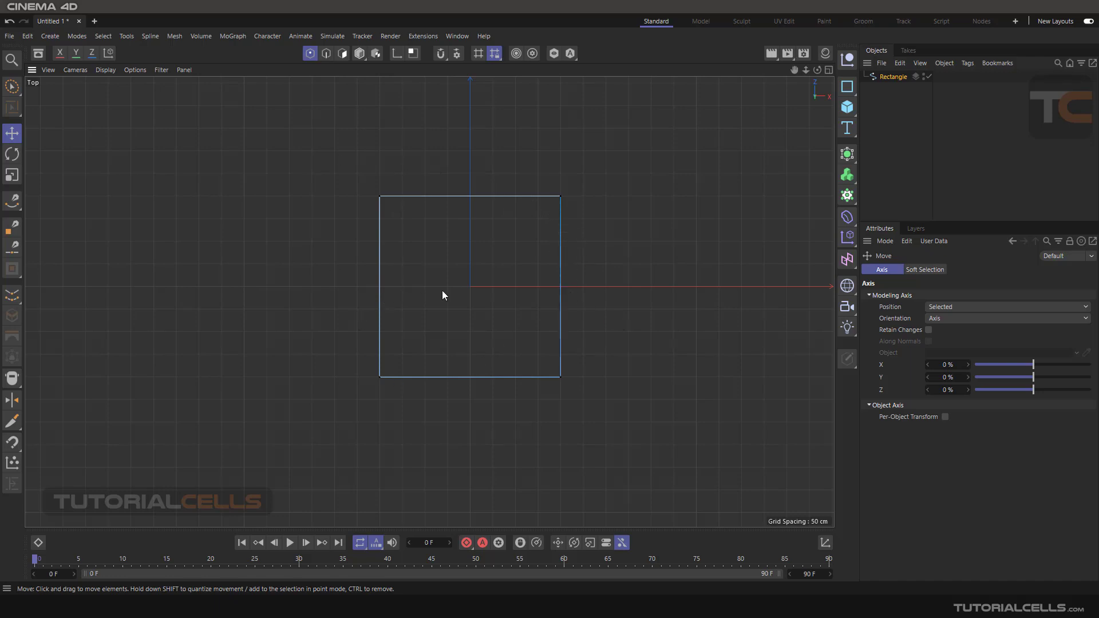
- Start the Round tool and drag in the viewport to round the rectangle into a circle
right_click(149, 123)
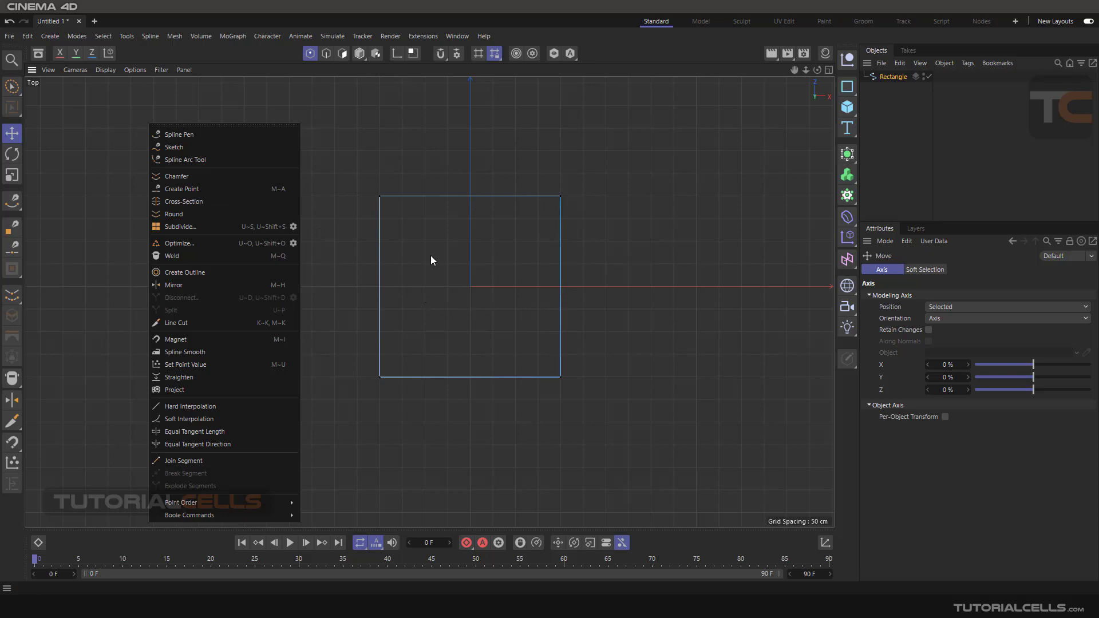
click(210, 212)
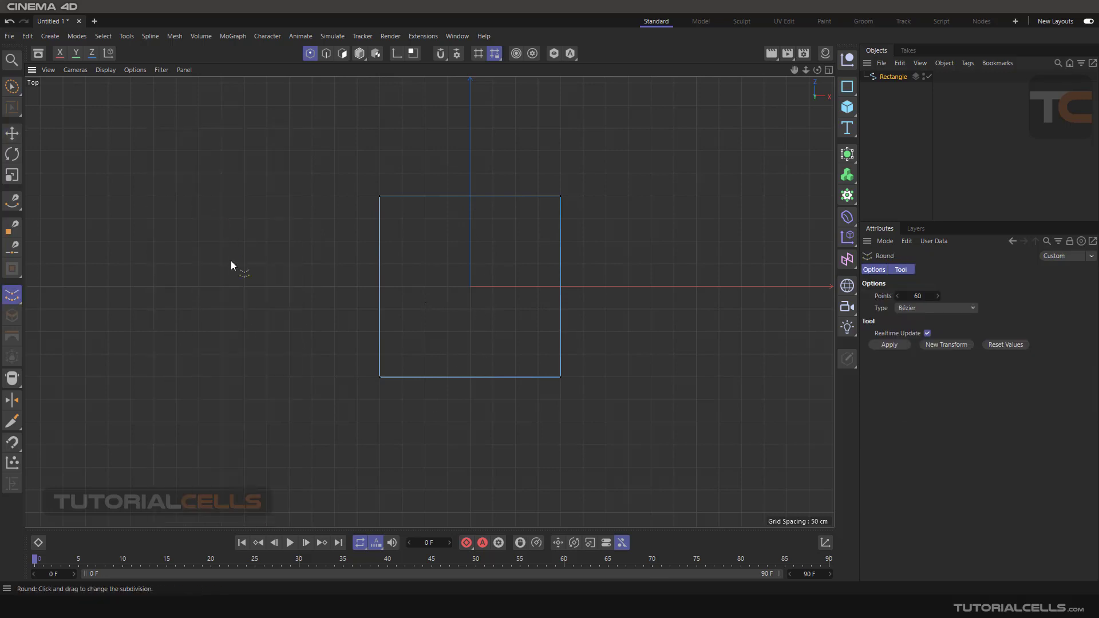
drag(231, 265, 775, 264)
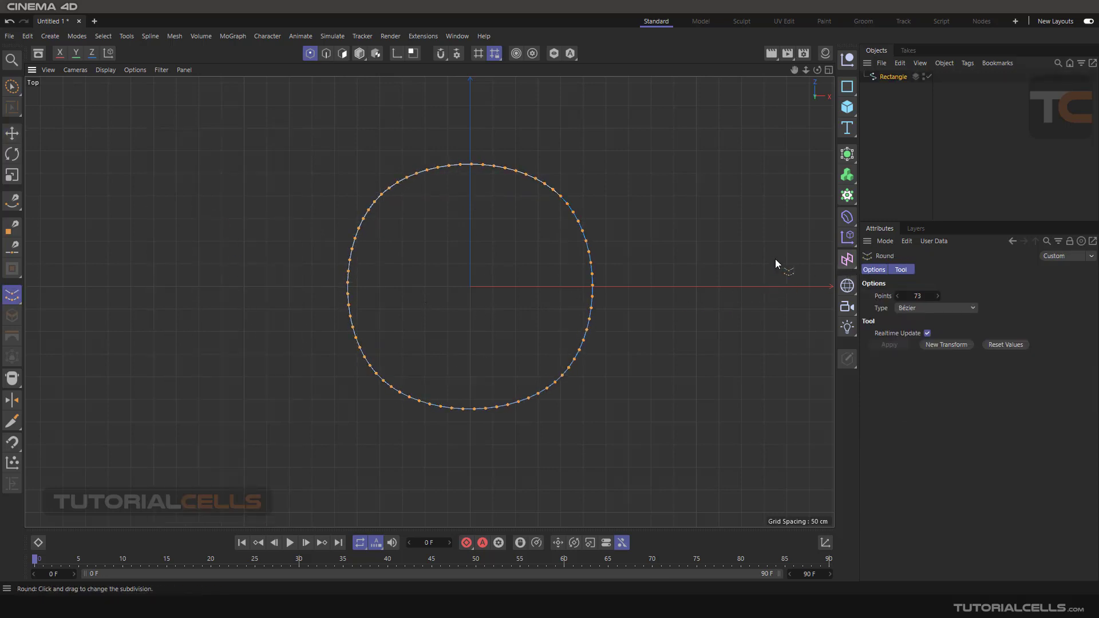
mouse_move(602, 205)
mouse_down()
mouse_move(562, 196)
mouse_move(602, 205)
mouse_up()
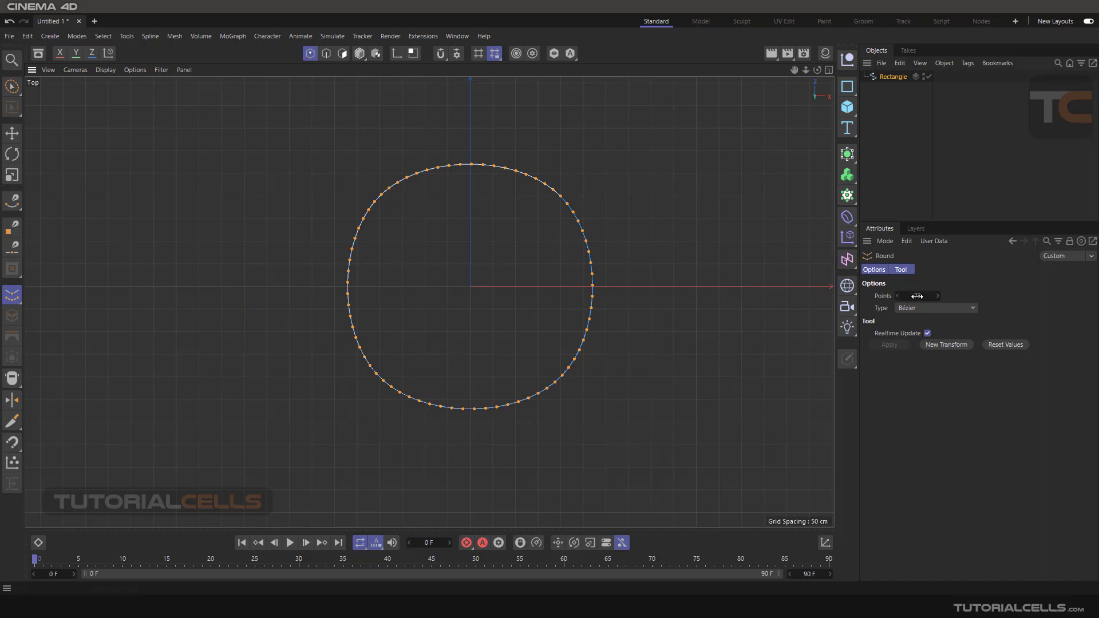
drag(917, 296, 859, 296)
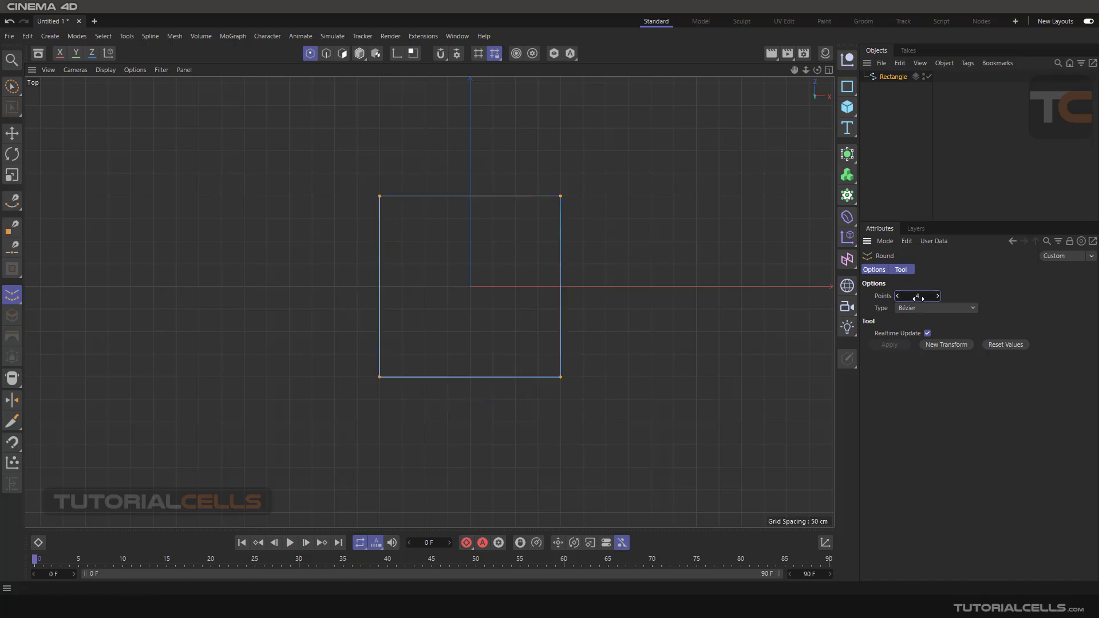
- Step the Round tool's Points value up to 16 and open the Type list
click(937, 296)
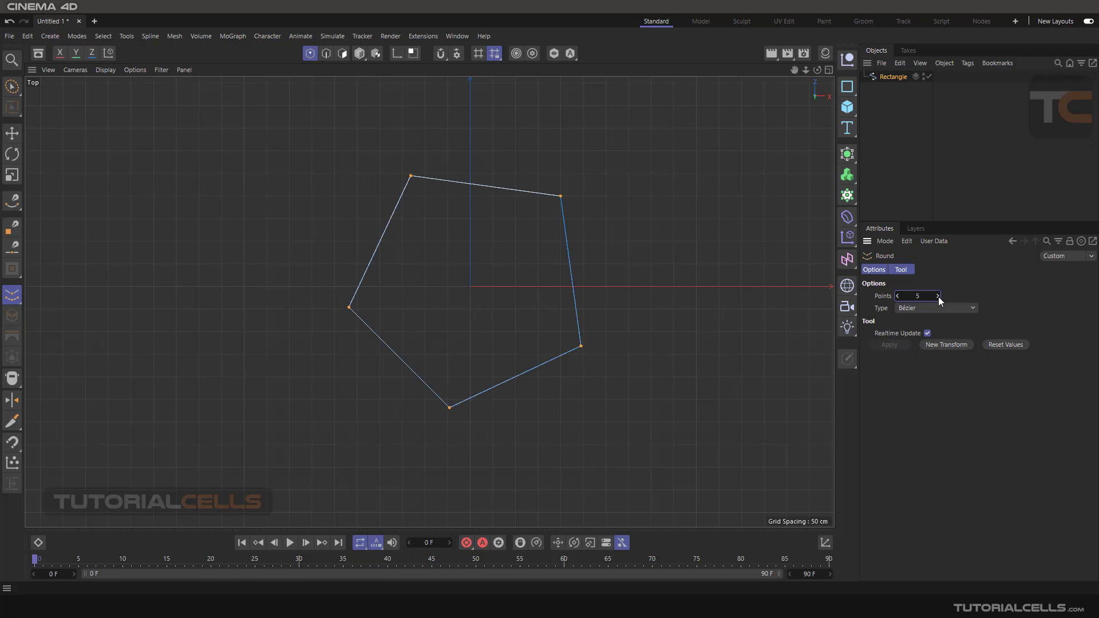
click(938, 296)
click(938, 296)
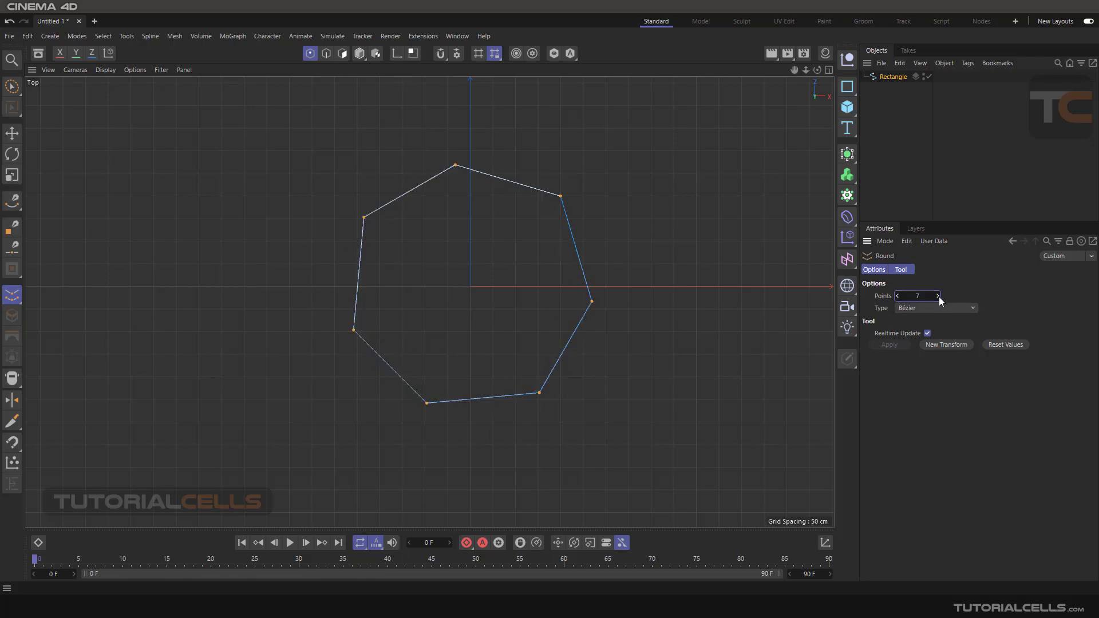
click(938, 296)
click(938, 296)
click(938, 296)
click(938, 296)
click(938, 296)
click(938, 296)
click(937, 295)
click(937, 296)
click(938, 296)
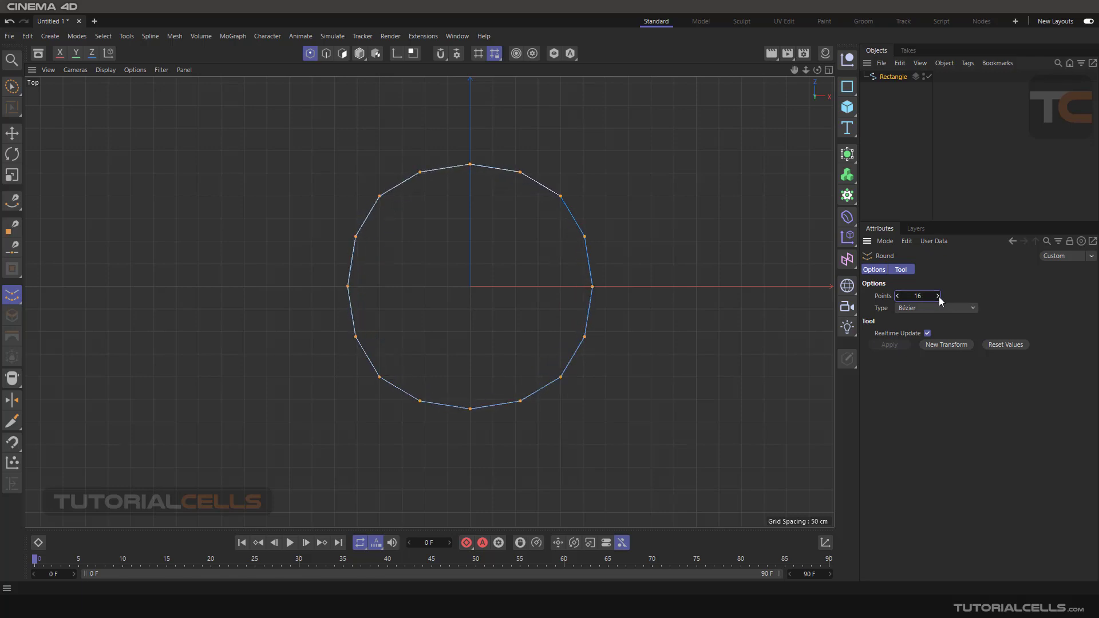
click(940, 310)
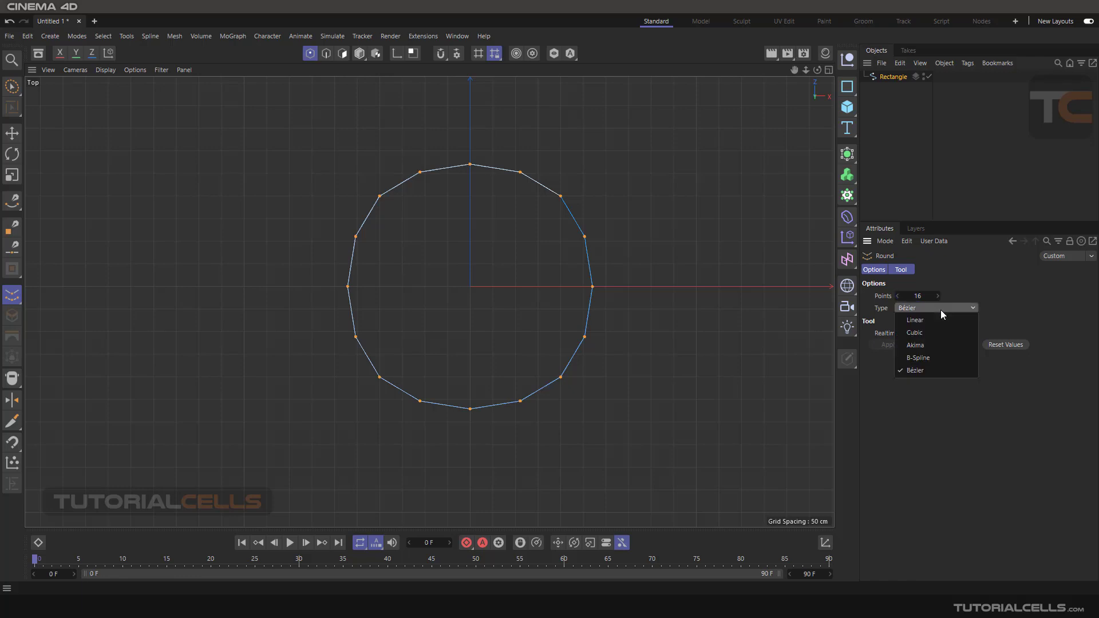
- Set Round Type to Linear, then Cubic, and drag Points down from 50 to 17
click(913, 321)
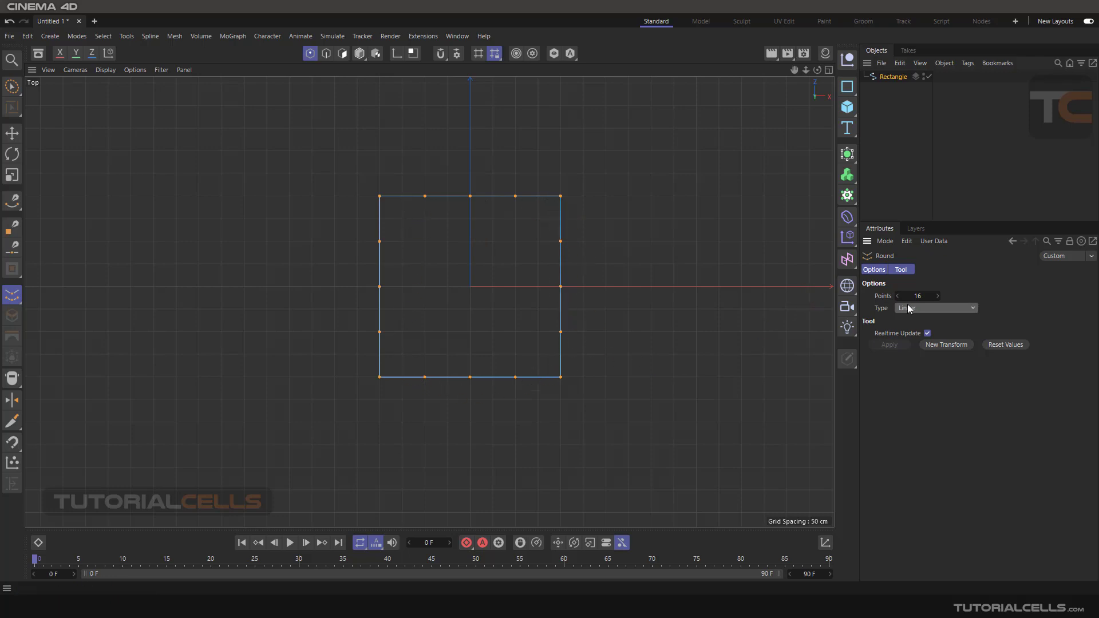
mouse_move(914, 295)
mouse_down()
mouse_move(961, 295)
mouse_move(909, 295)
mouse_up()
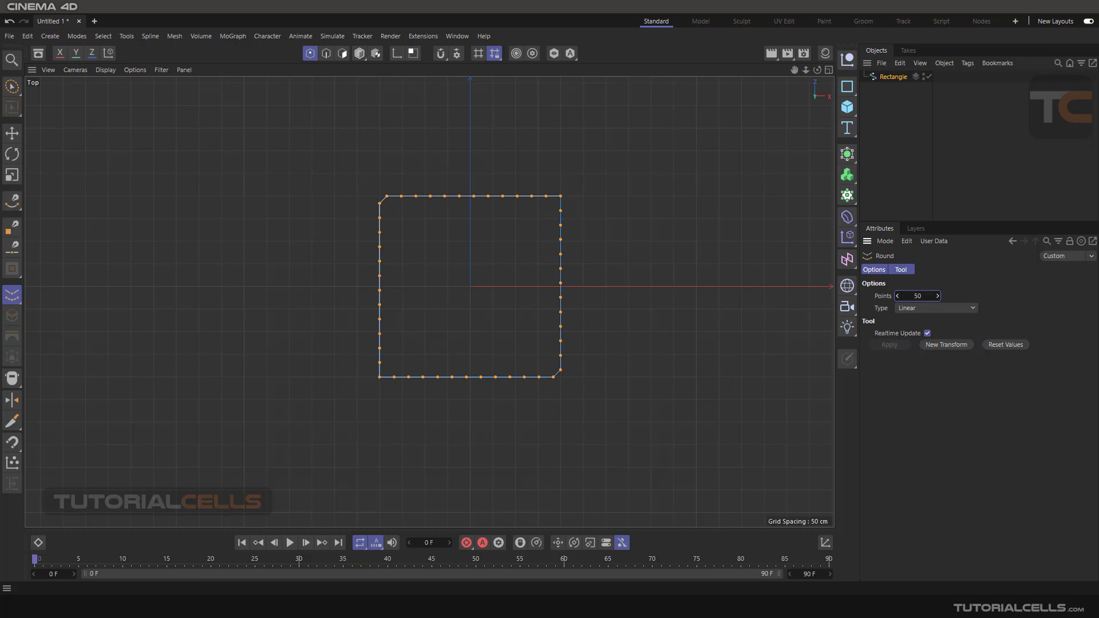
click(911, 309)
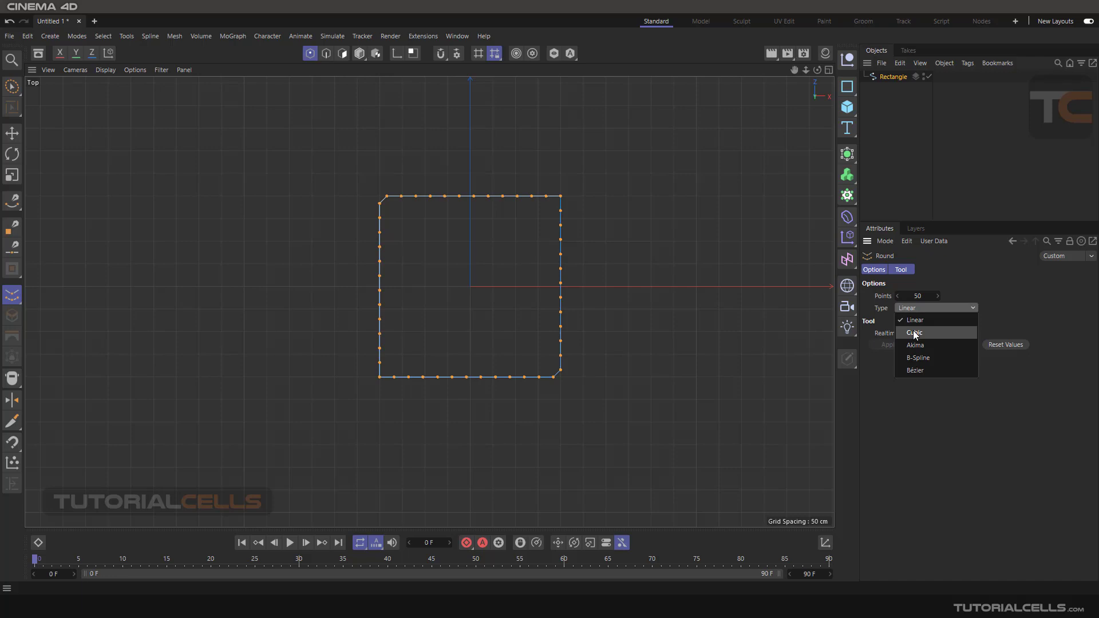
click(916, 333)
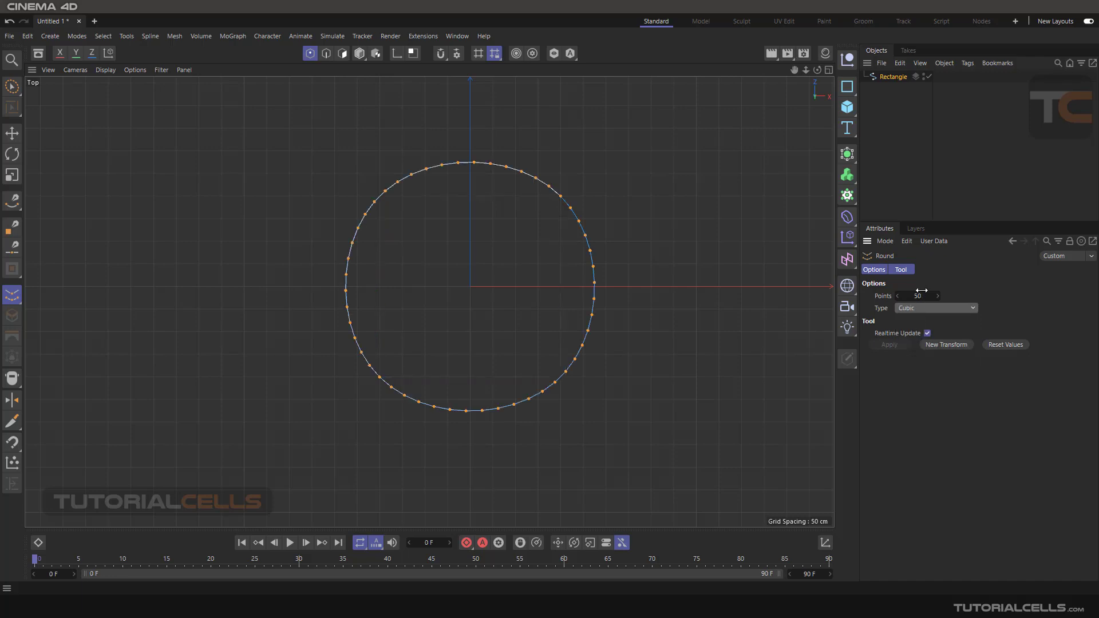
drag(921, 290, 898, 292)
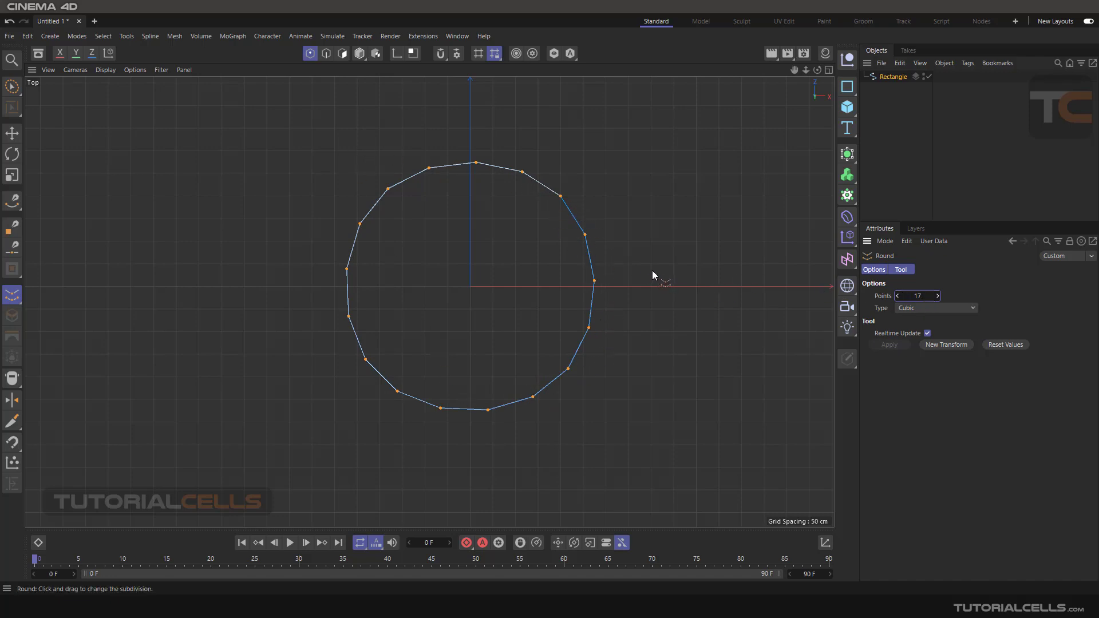
- Delete the Rectangle spline from the scene
click(878, 77)
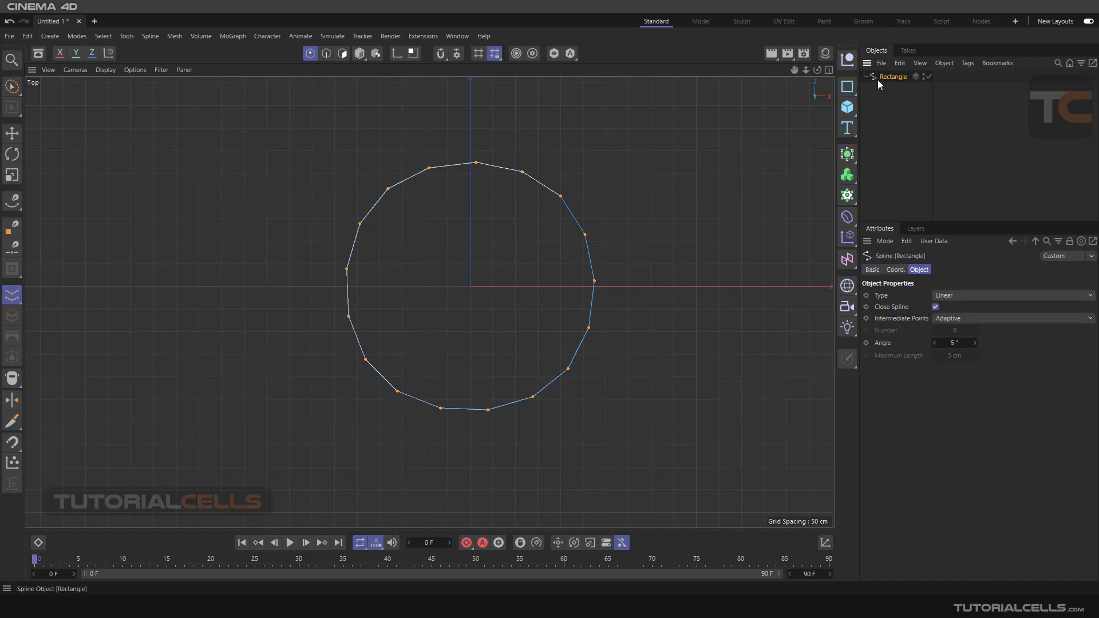
key(Delete)
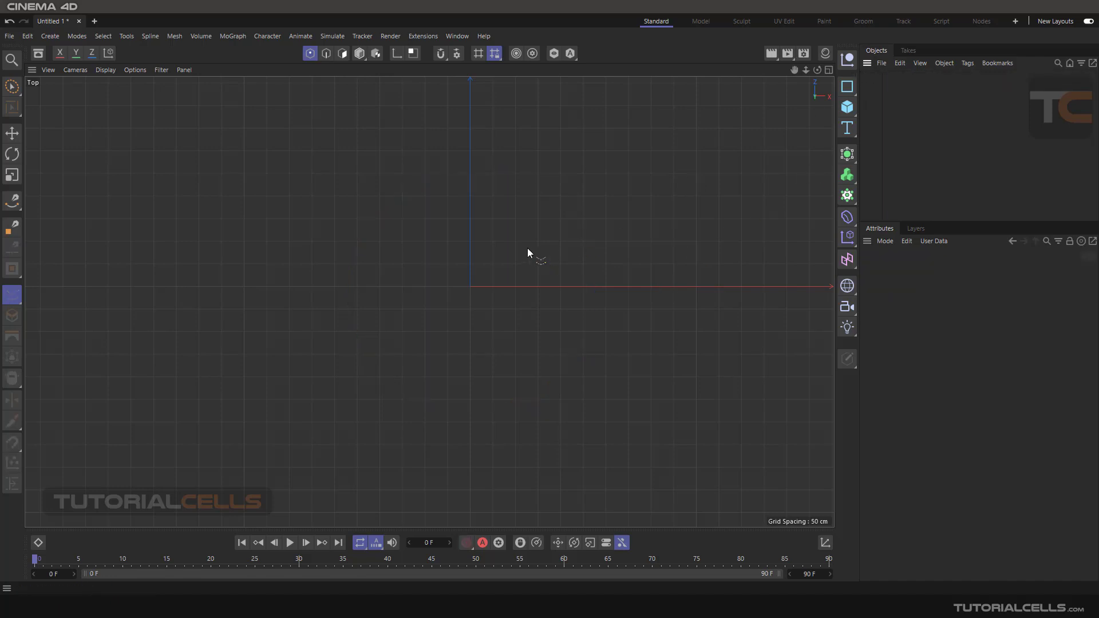
alt+middle_drag(527, 248, 188, 238)
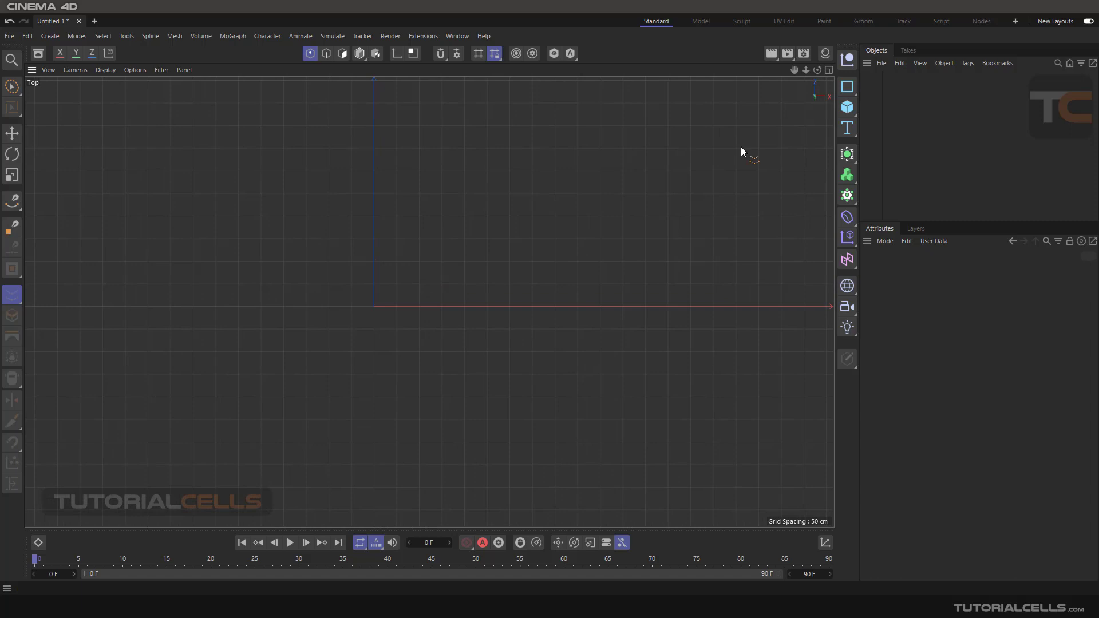
- Add a Text Spline reading 'Text', make it editable, and activate the Move tool
click(847, 128)
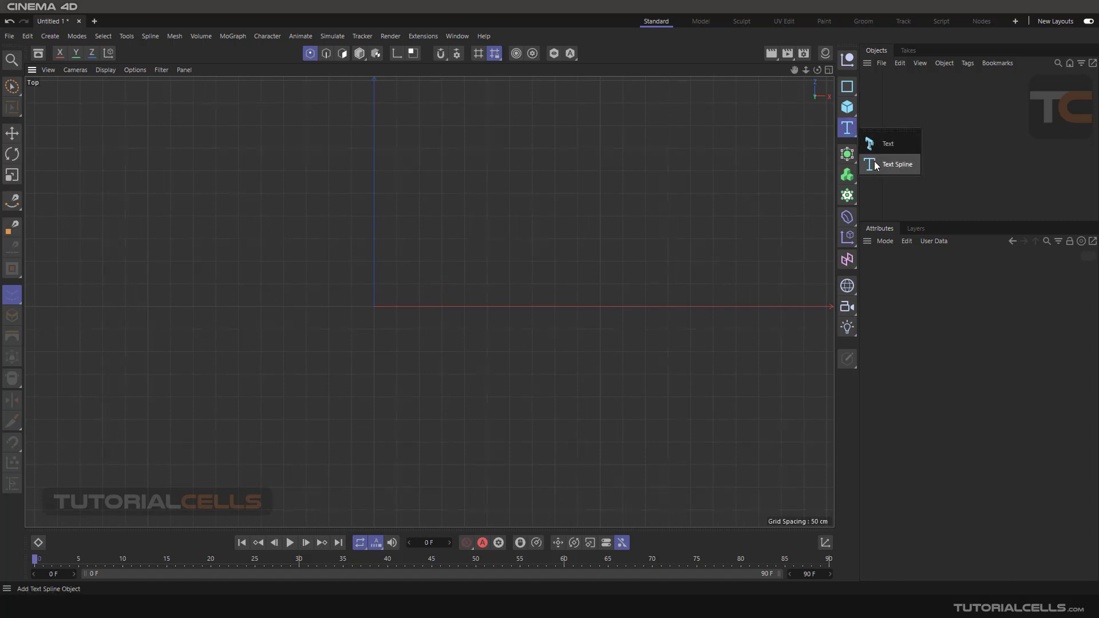
click(875, 166)
scroll(444, 273, up, 3)
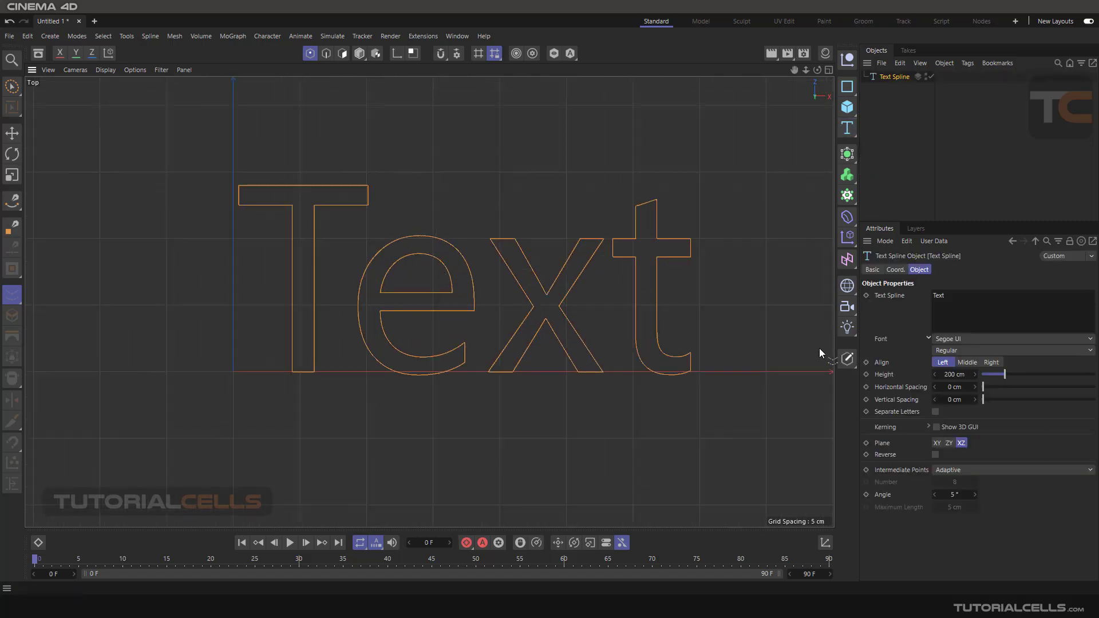
click(846, 358)
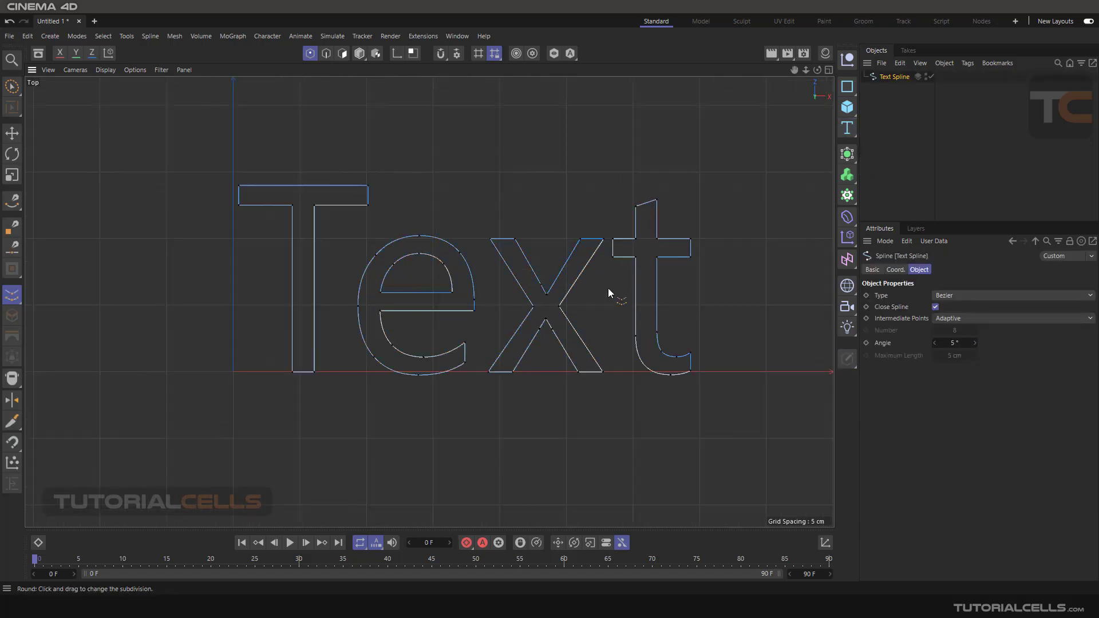
click(12, 132)
scroll(420, 214, up, 3)
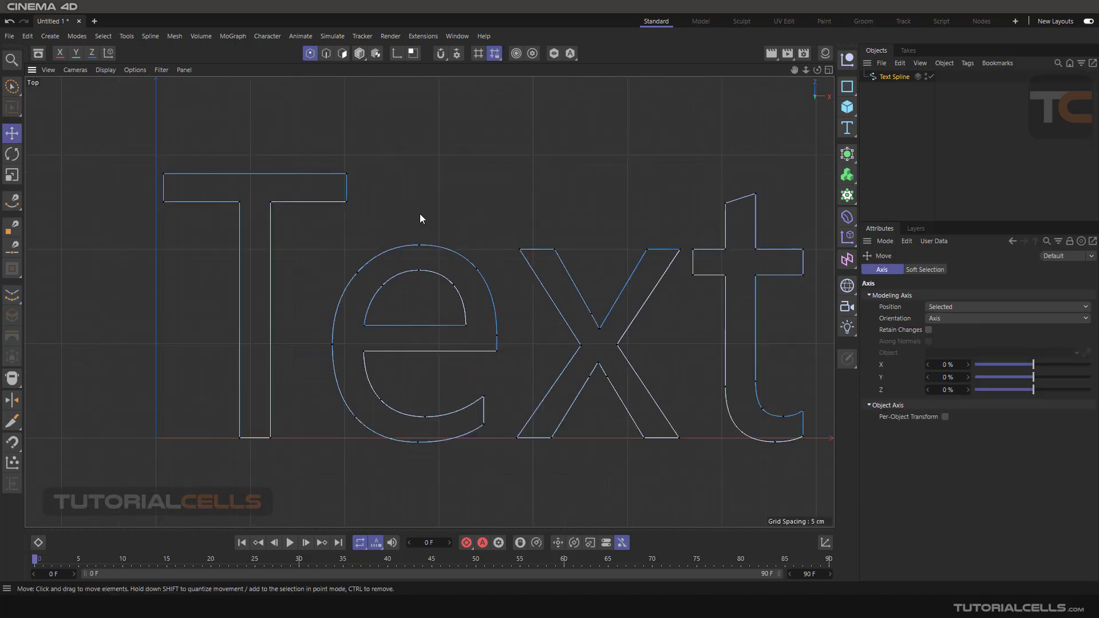
scroll(437, 218, down, 3)
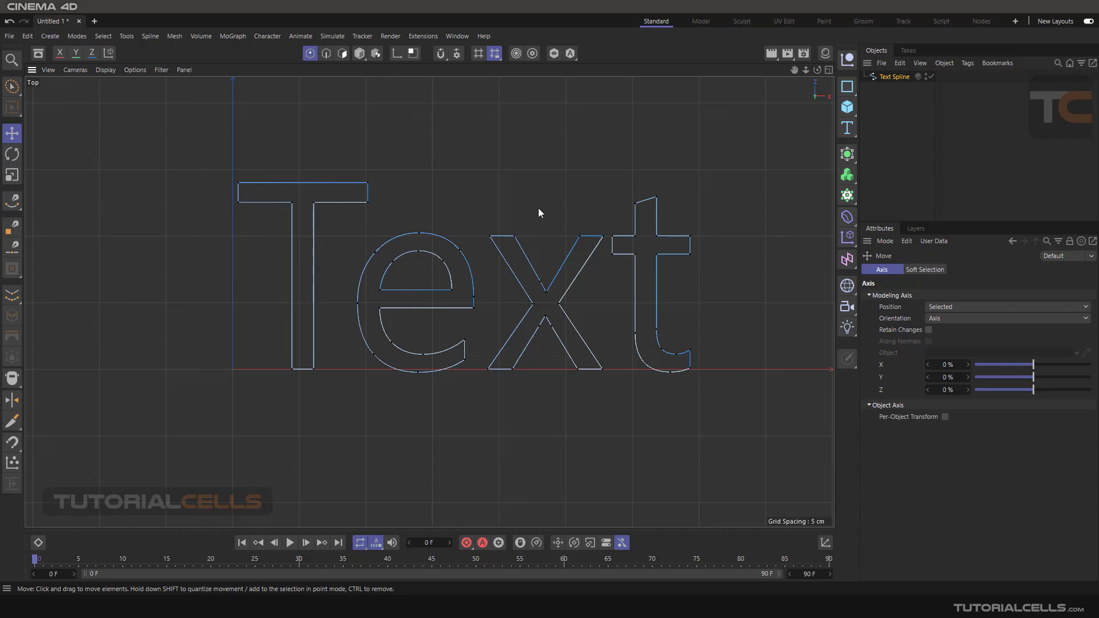
- Open the Subdivide settings from the Spline menu and raise Subdivisions from 2 to 3
right_click(100, 100)
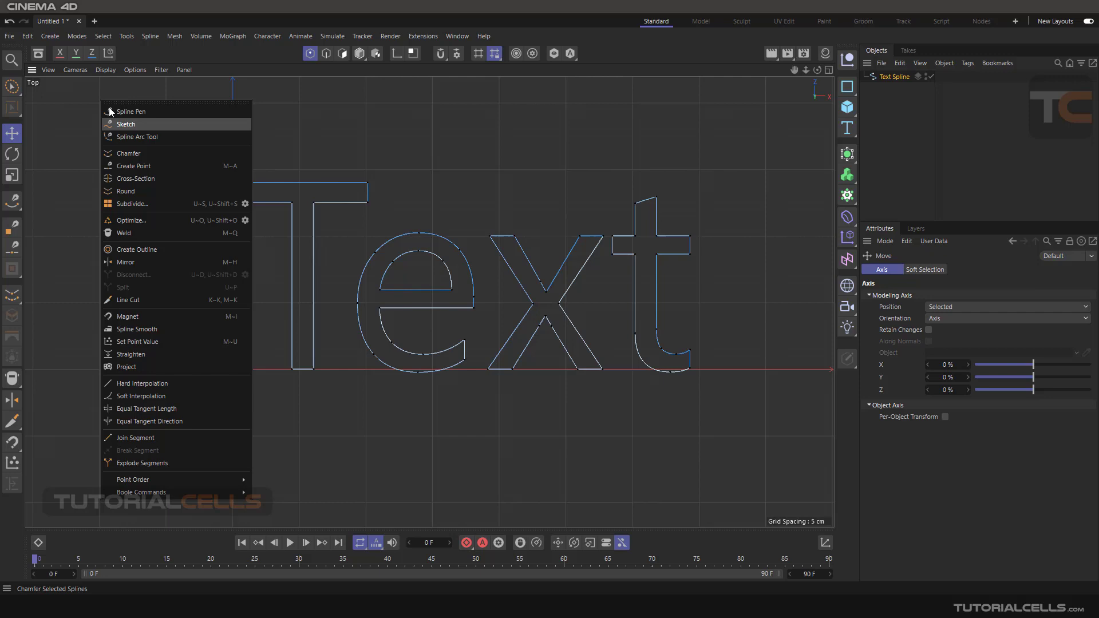
click(146, 35)
click(150, 36)
mouse_move(161, 133)
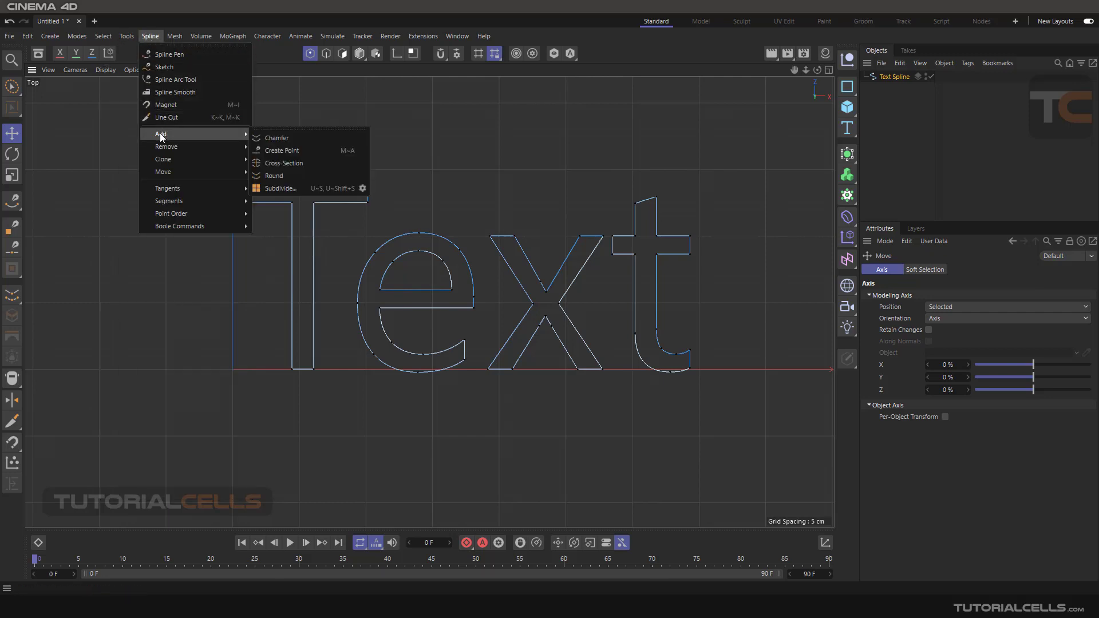
click(361, 188)
drag(366, 172, 626, 119)
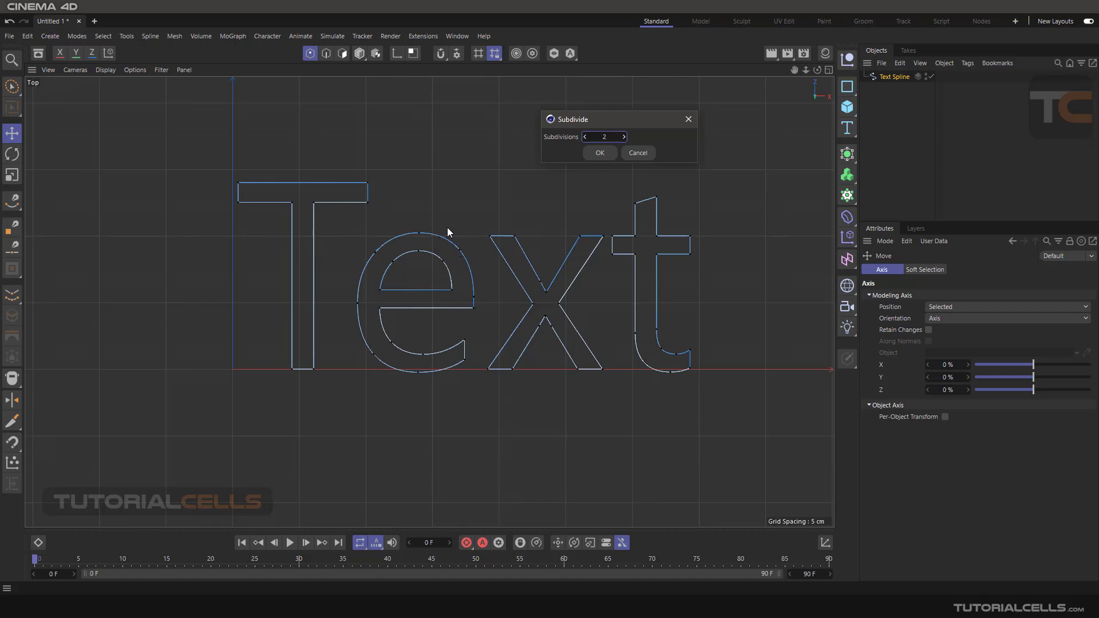
click(624, 138)
- Apply the 3-subdivision Subdivide, then lasso-select the points of the T's top bar
click(600, 152)
scroll(248, 173, up, 3)
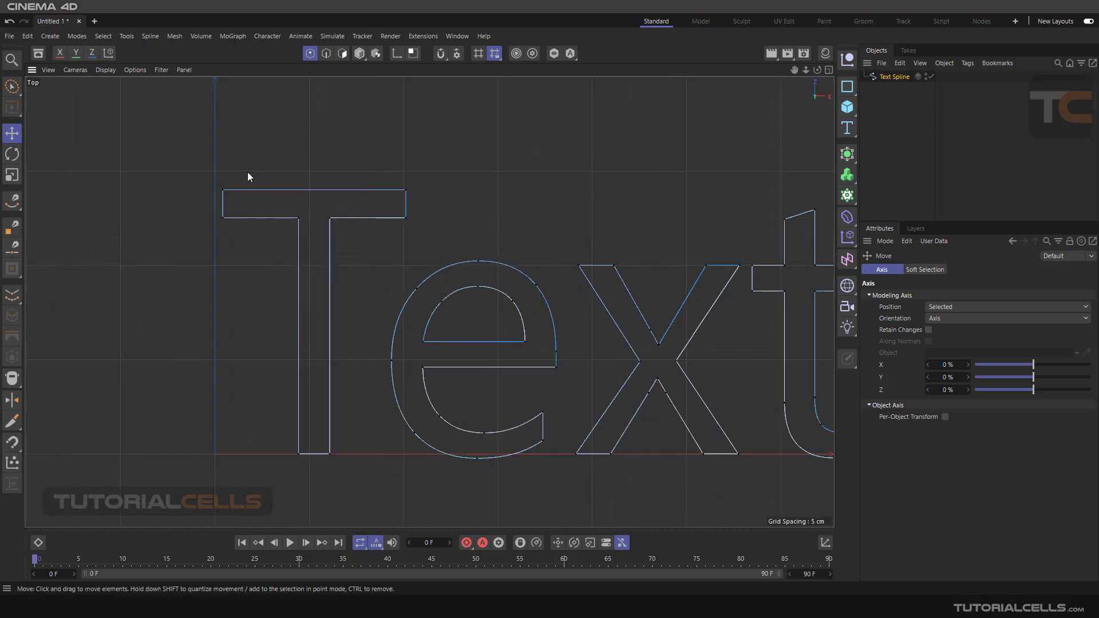
click(12, 86)
click(57, 102)
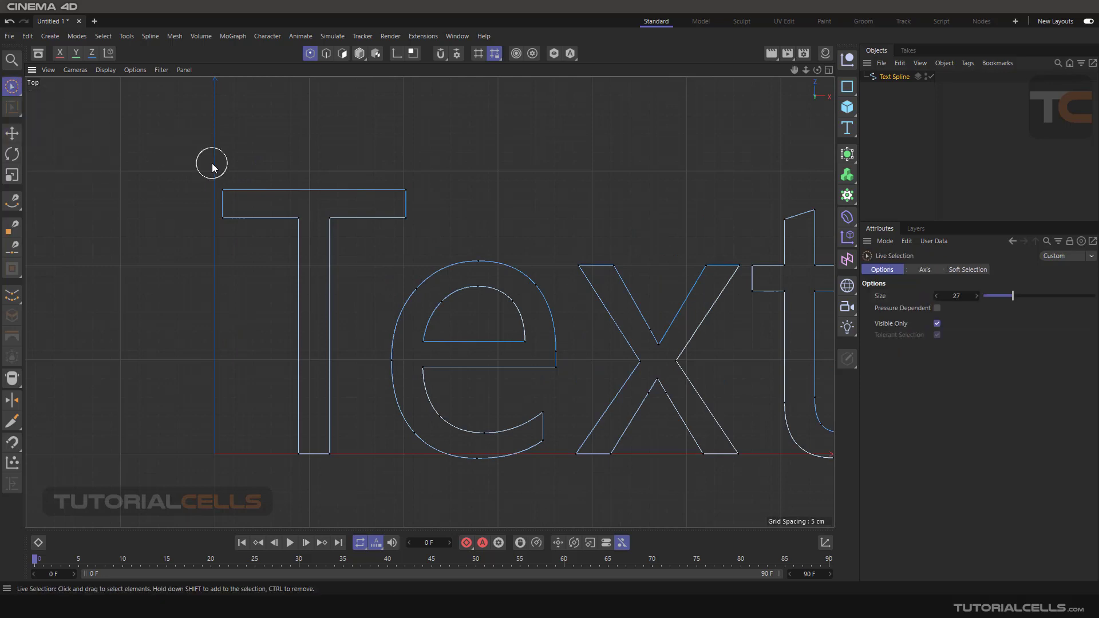
click(11, 85)
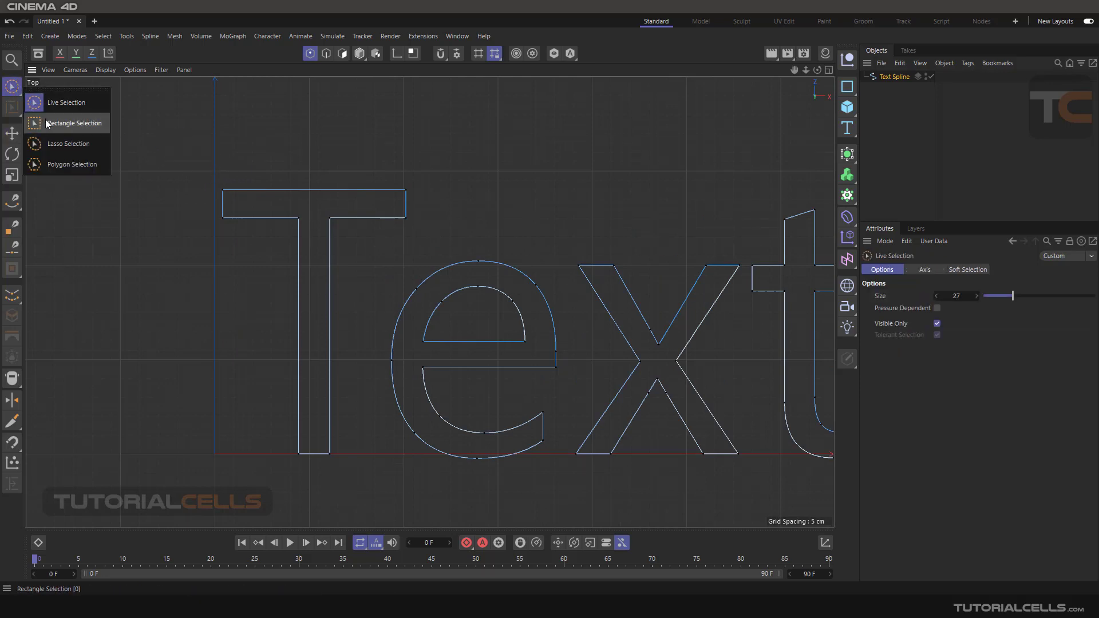
click(49, 149)
mouse_move(192, 164)
mouse_down()
mouse_move(340, 164)
mouse_move(482, 202)
mouse_move(455, 212)
mouse_move(218, 200)
mouse_up()
- Subdivide the selected top-bar points with 4 subdivisions
scroll(269, 183, up, 3)
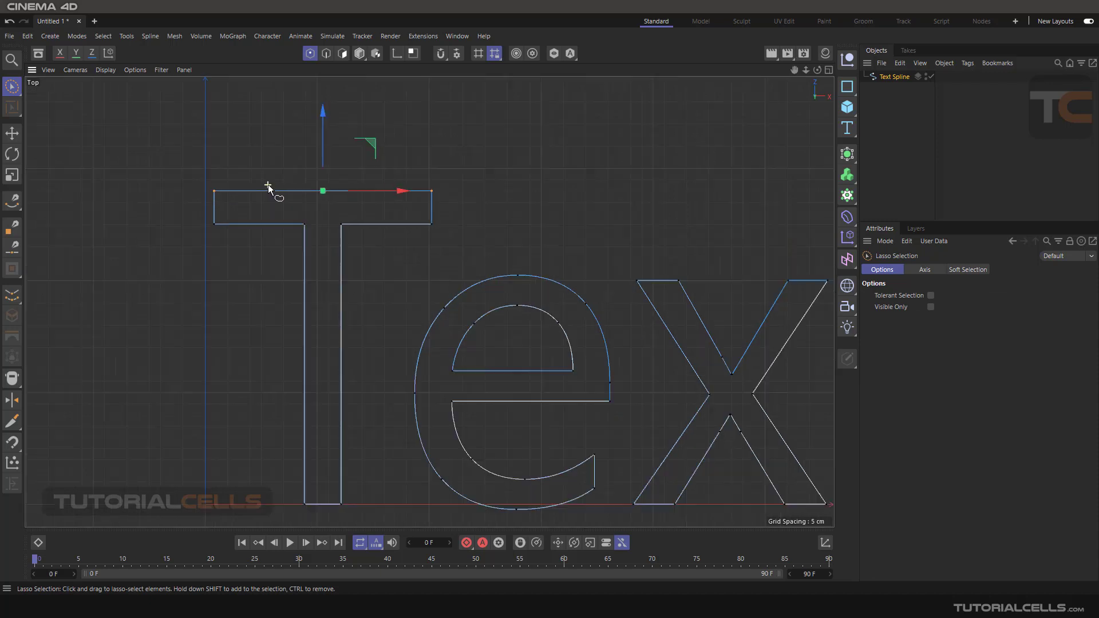
right_click(539, 131)
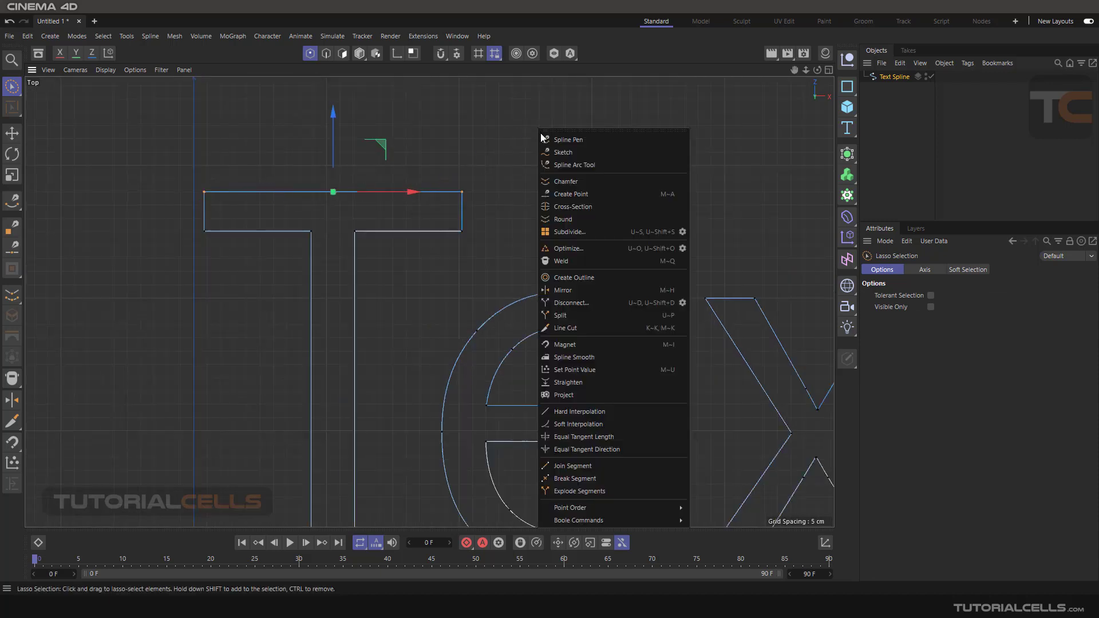
click(649, 234)
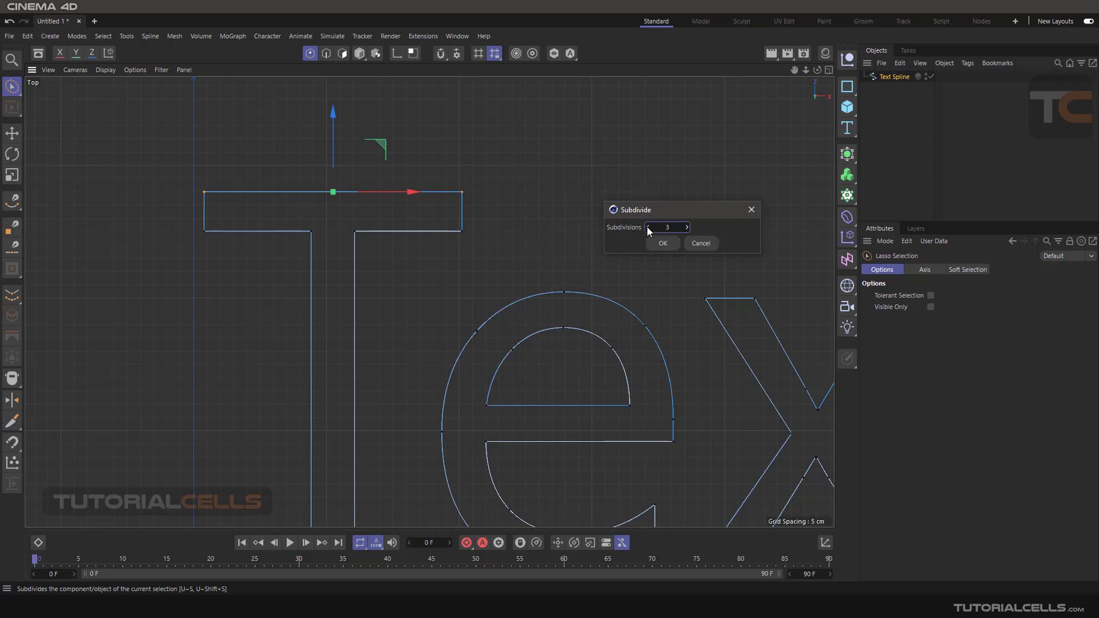
click(687, 227)
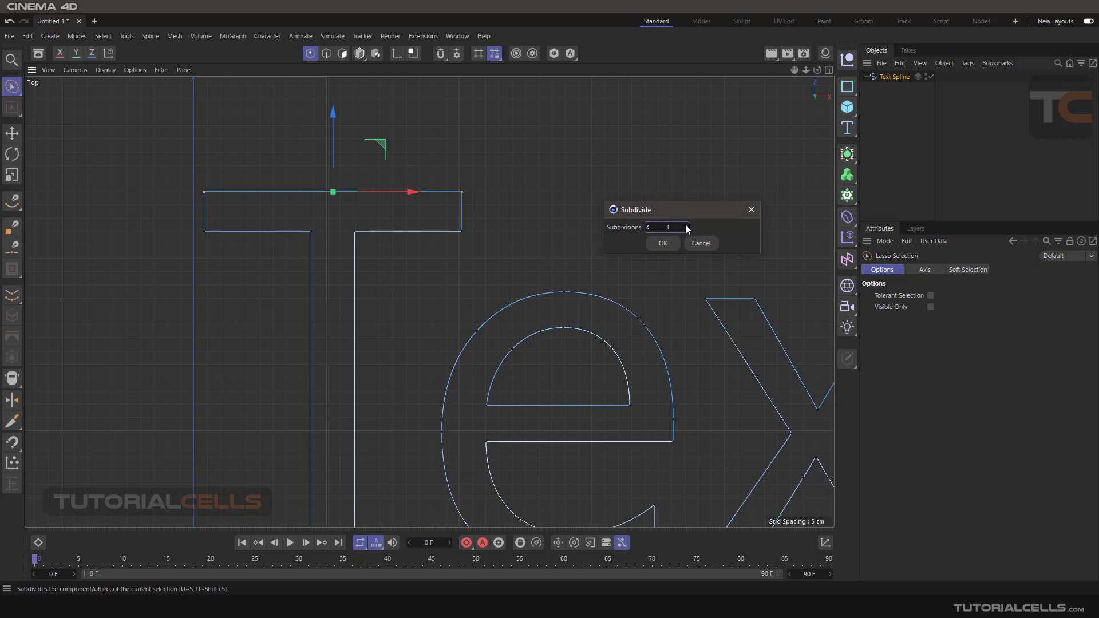
click(663, 243)
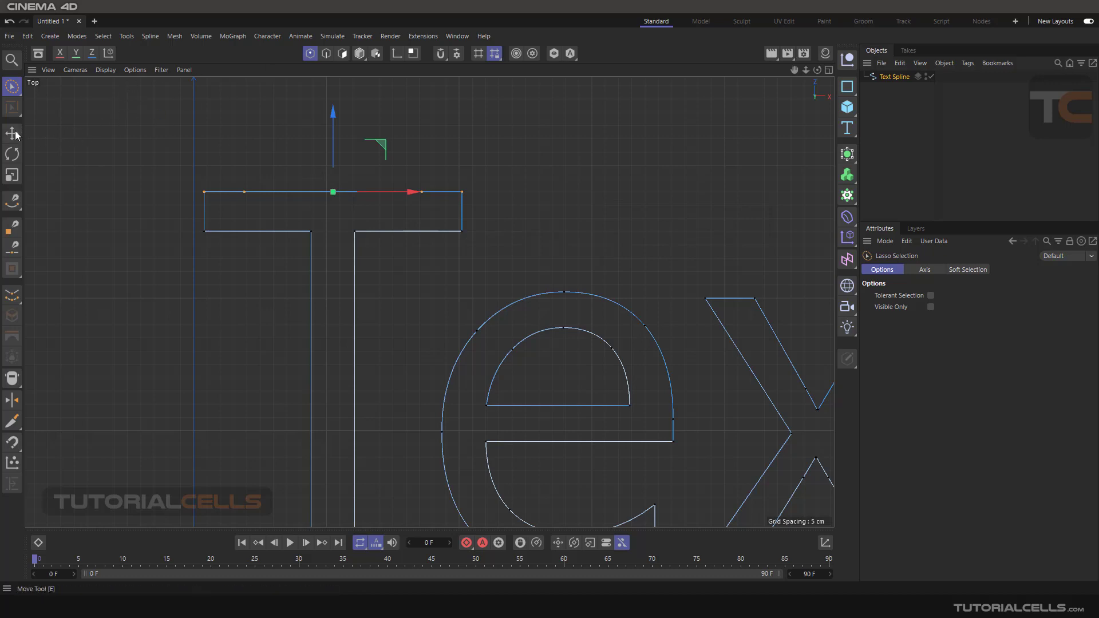
- Deselect the T's points and zoom out to centre the whole word Text
key(e)
click(231, 191)
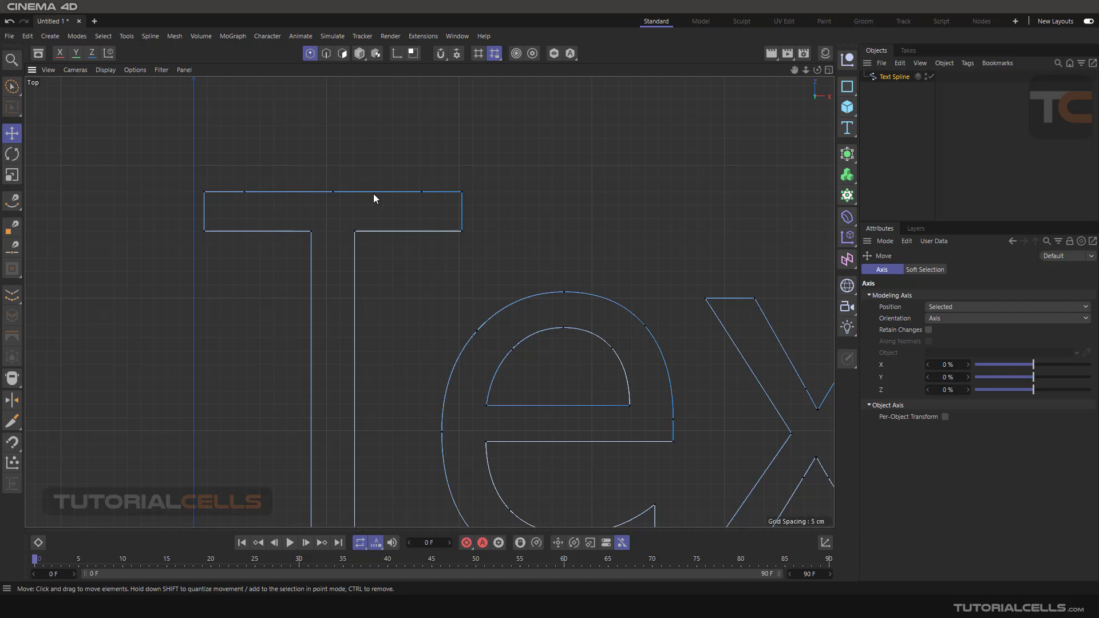
scroll(462, 192, down, 2)
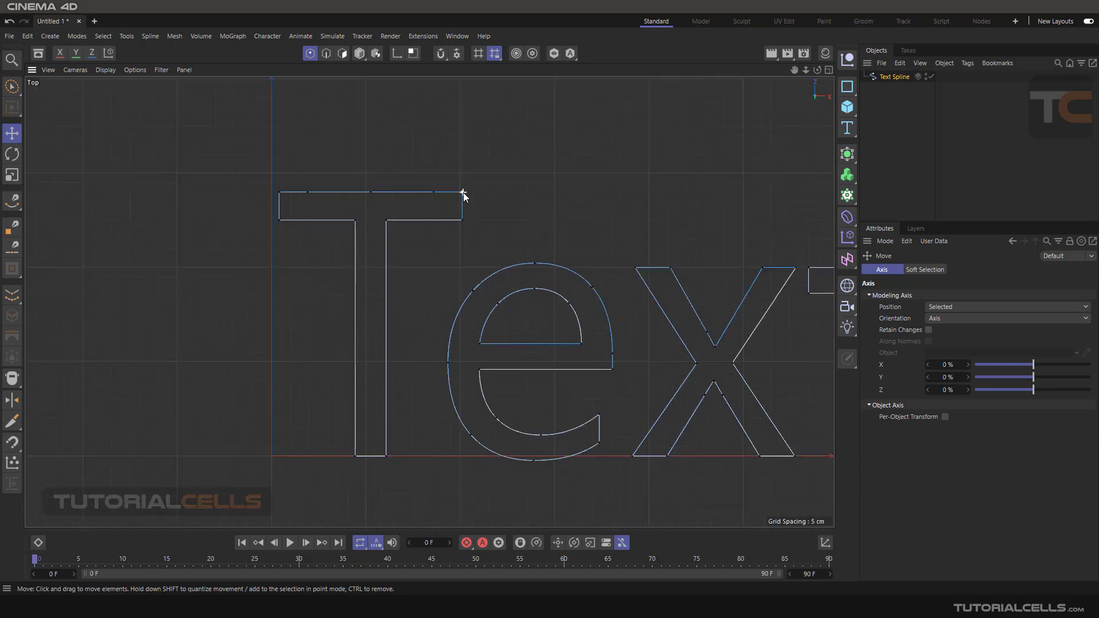
scroll(458, 220, down, 3)
alt+middle_drag(523, 229, 387, 218)
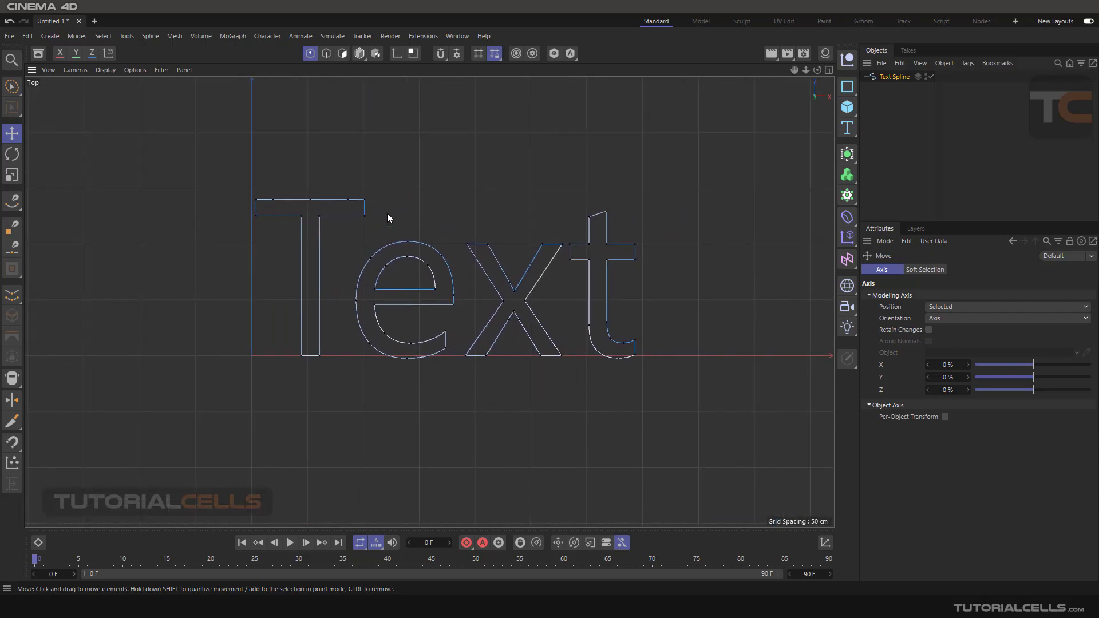
- Reopen the Subdivide settings dialog for the Text spline and move it higher
right_click(534, 135)
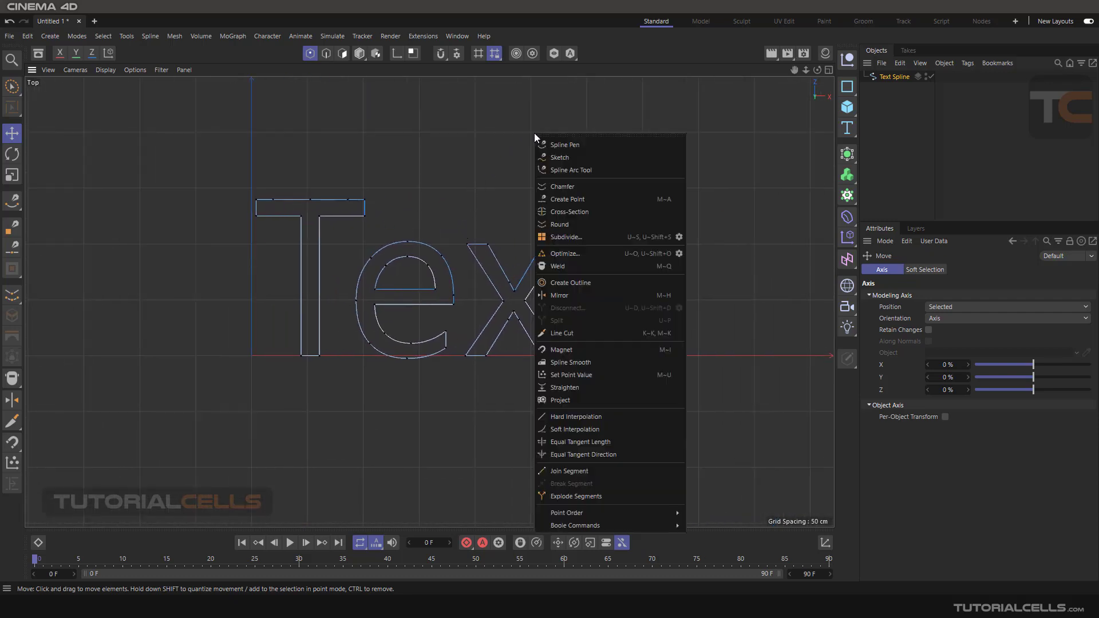
click(676, 236)
drag(647, 216, 651, 162)
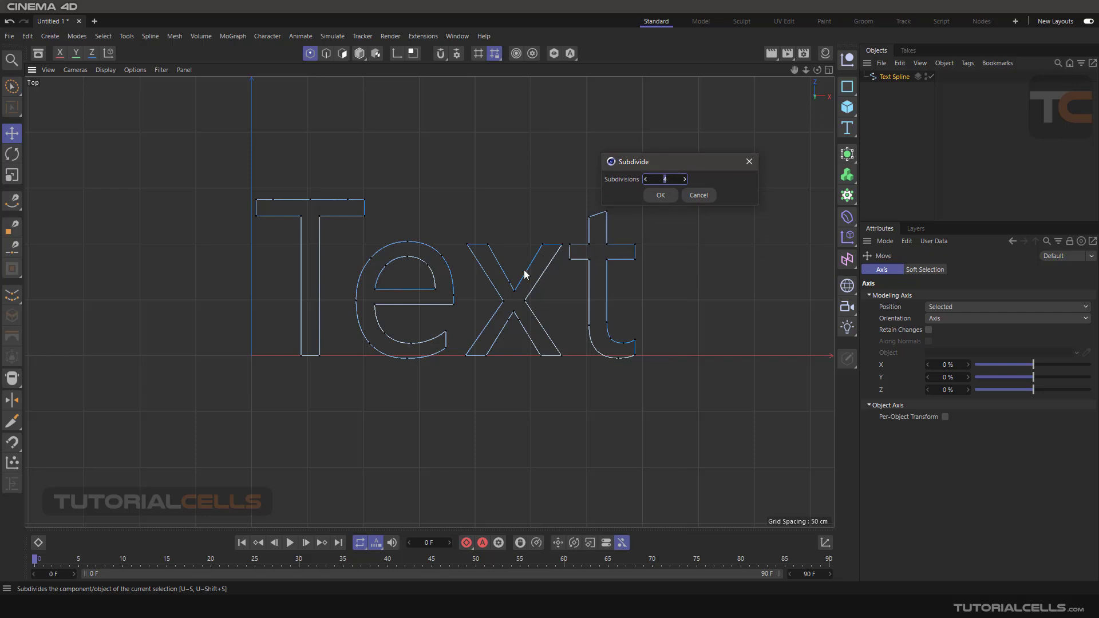
- Confirm the Subdivide dialog and zoom in on the letters' new points
click(661, 196)
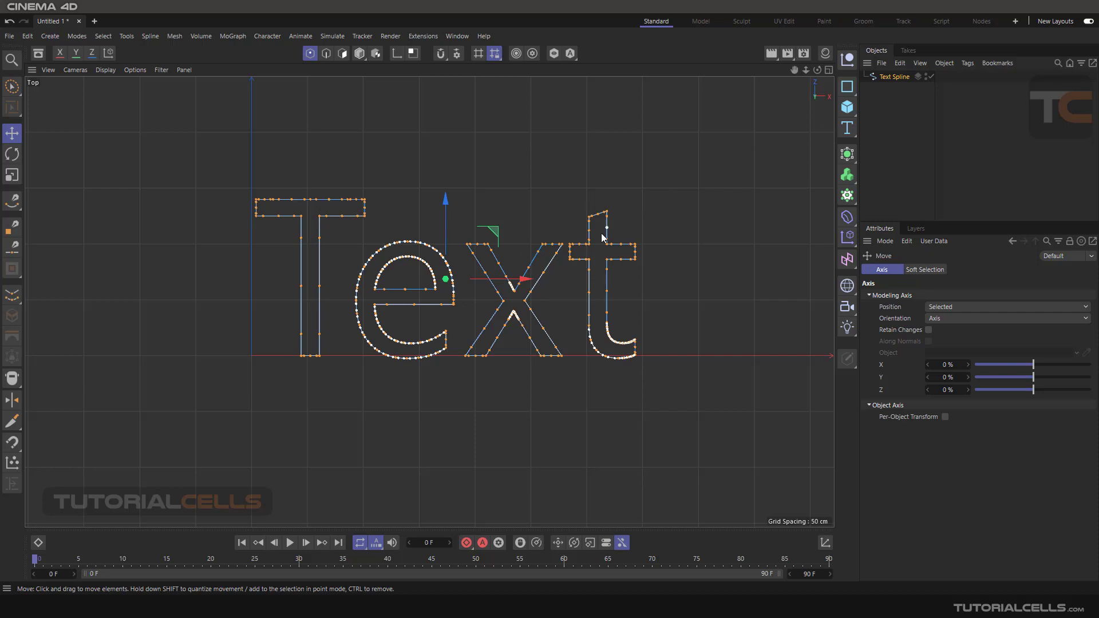
scroll(439, 252, up, 2)
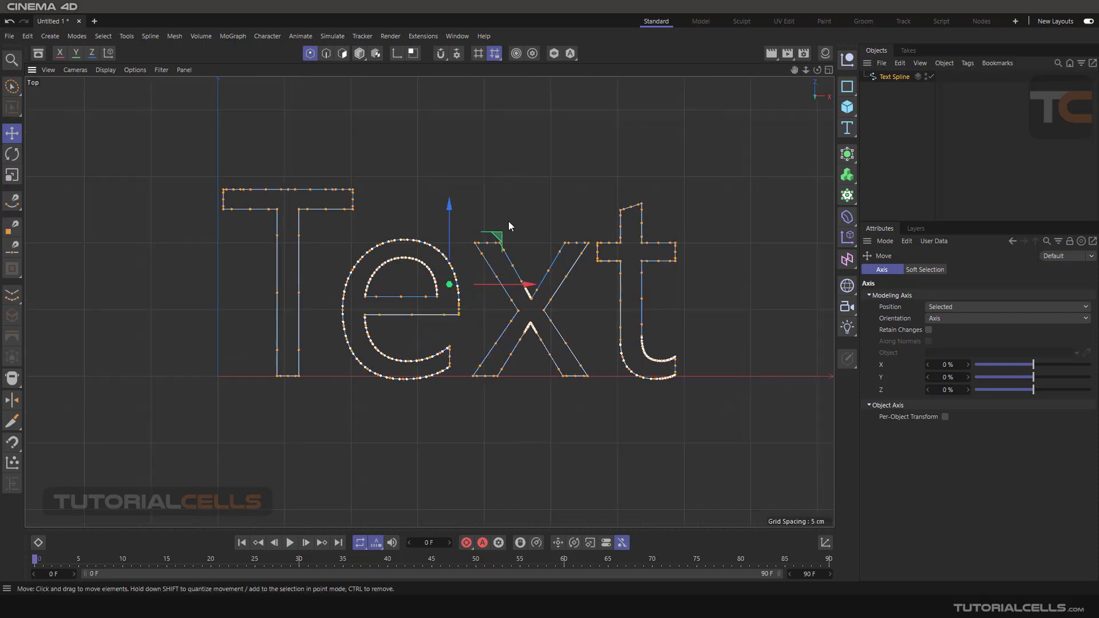
scroll(535, 188, up, 2)
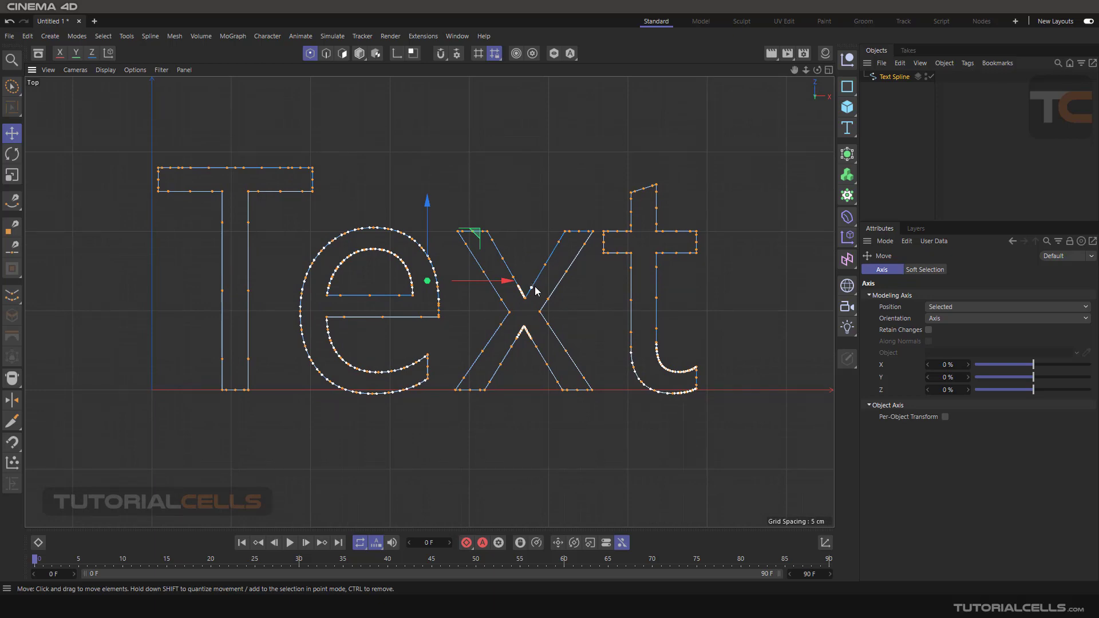
scroll(526, 293, up, 2)
scroll(529, 299, down, 2)
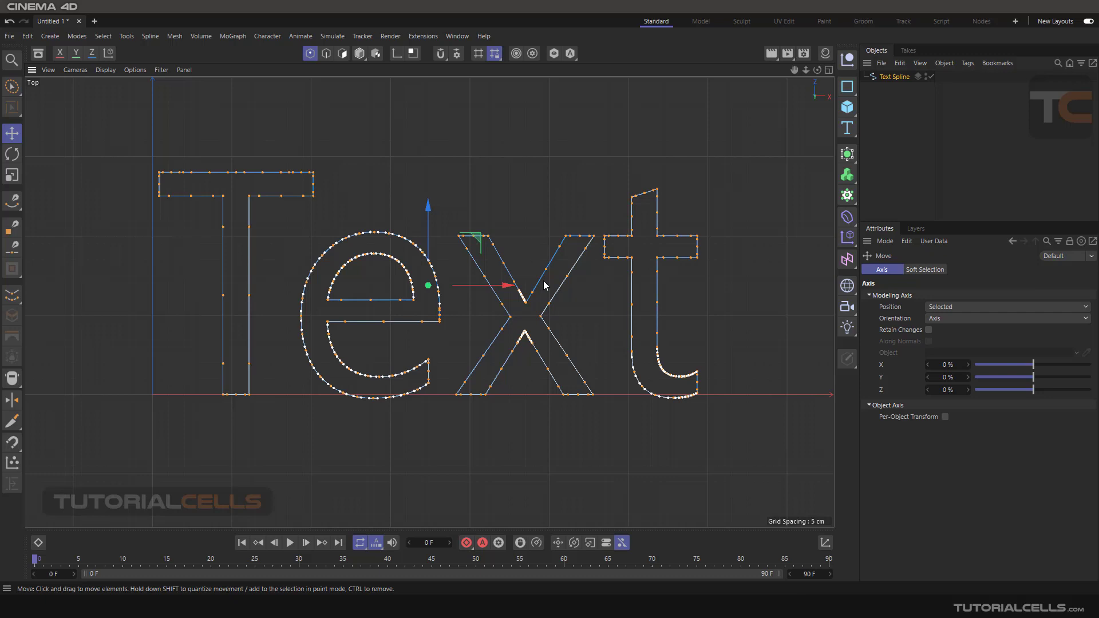
- Deselect all spline points and inspect the subdivided letters, recentring on the T
click(680, 378)
scroll(680, 378, up, 3)
scroll(686, 376, up, 2)
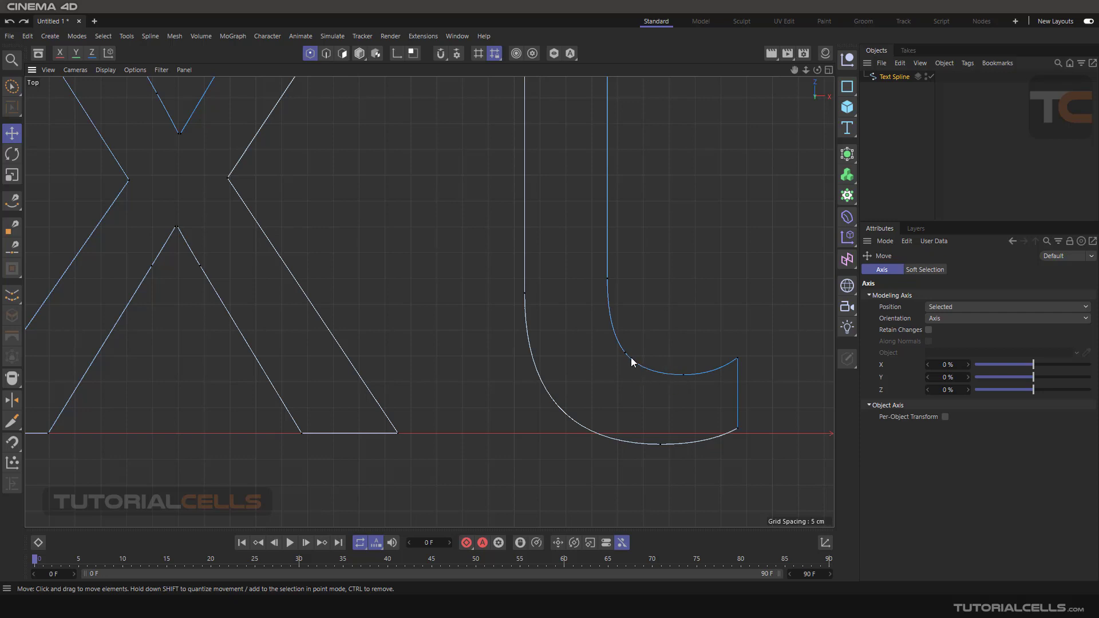
scroll(631, 357, down, 2)
scroll(351, 223, up, 6)
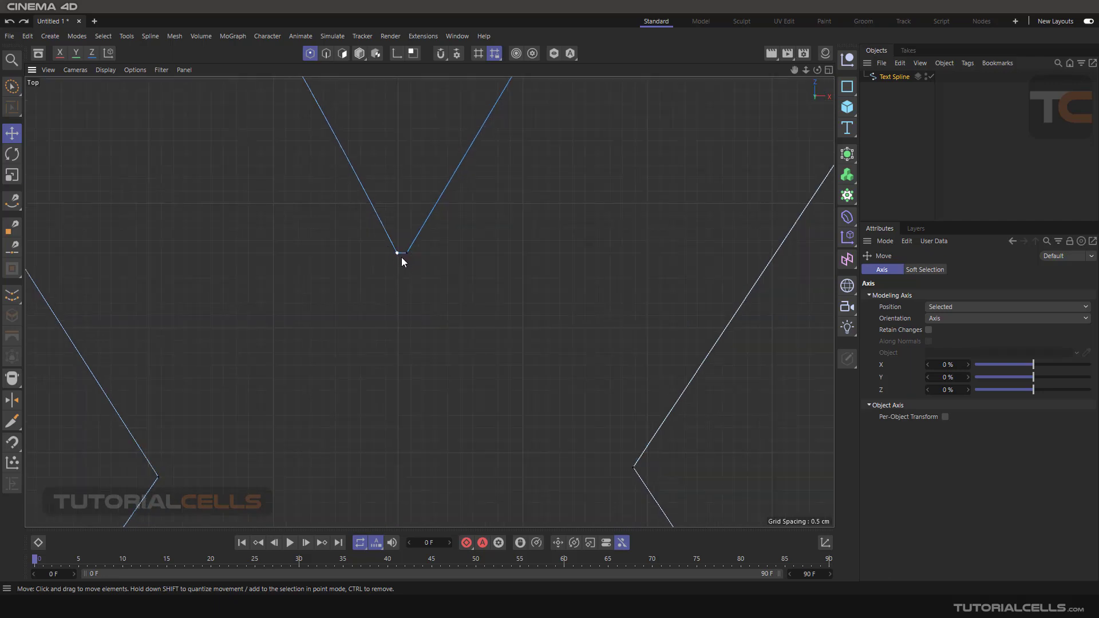
scroll(402, 260, up, 2)
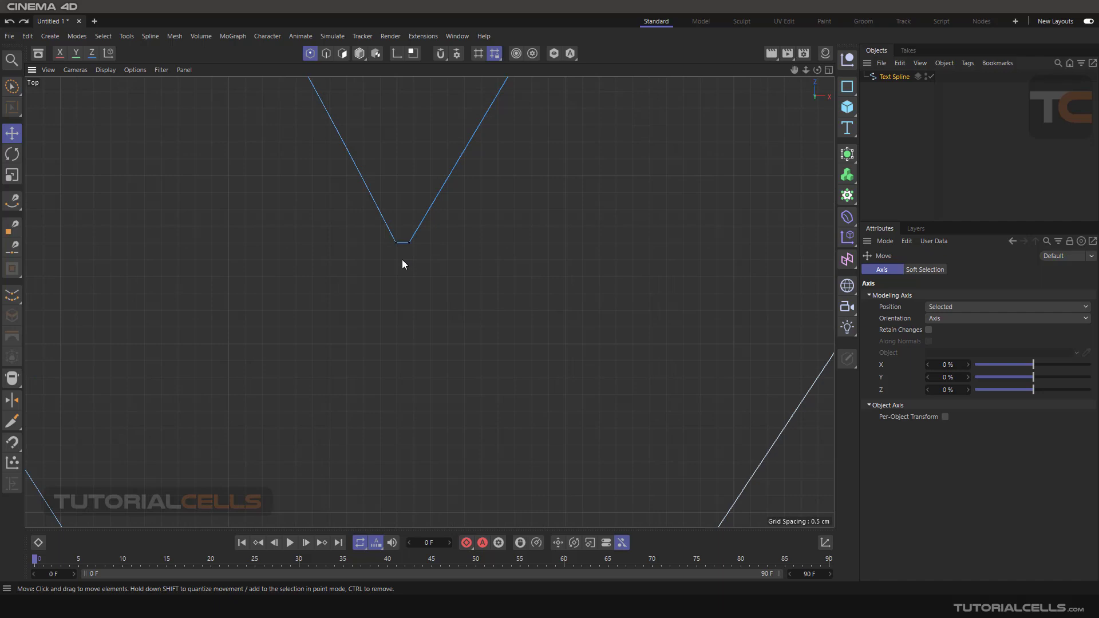
scroll(407, 252, down, 8)
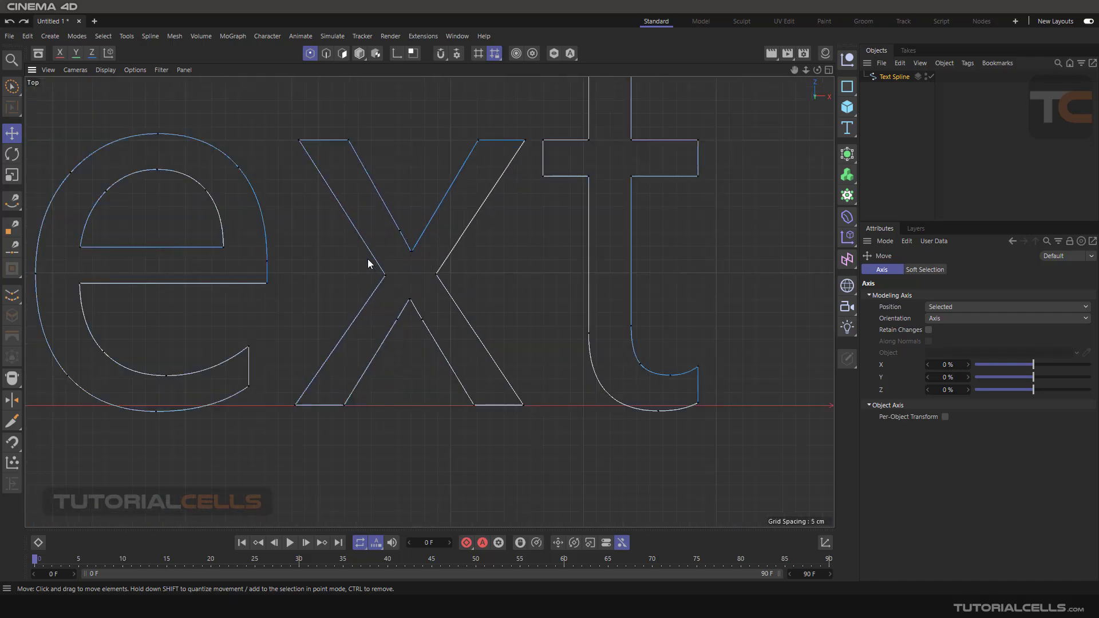
alt+middle_drag(367, 259, 389, 297)
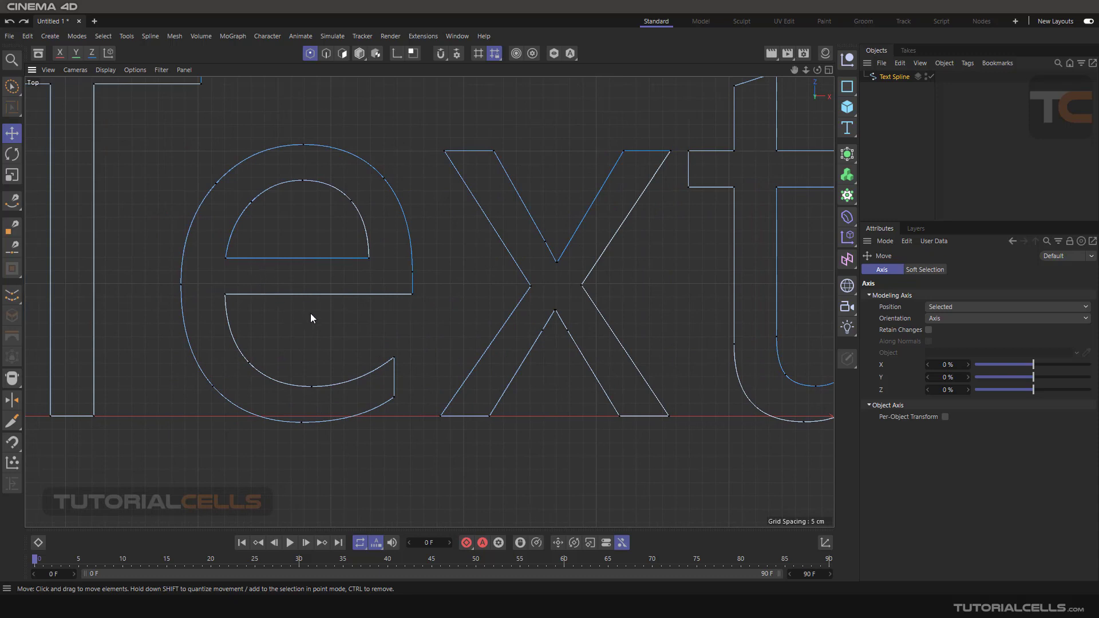
scroll(318, 283, down, 5)
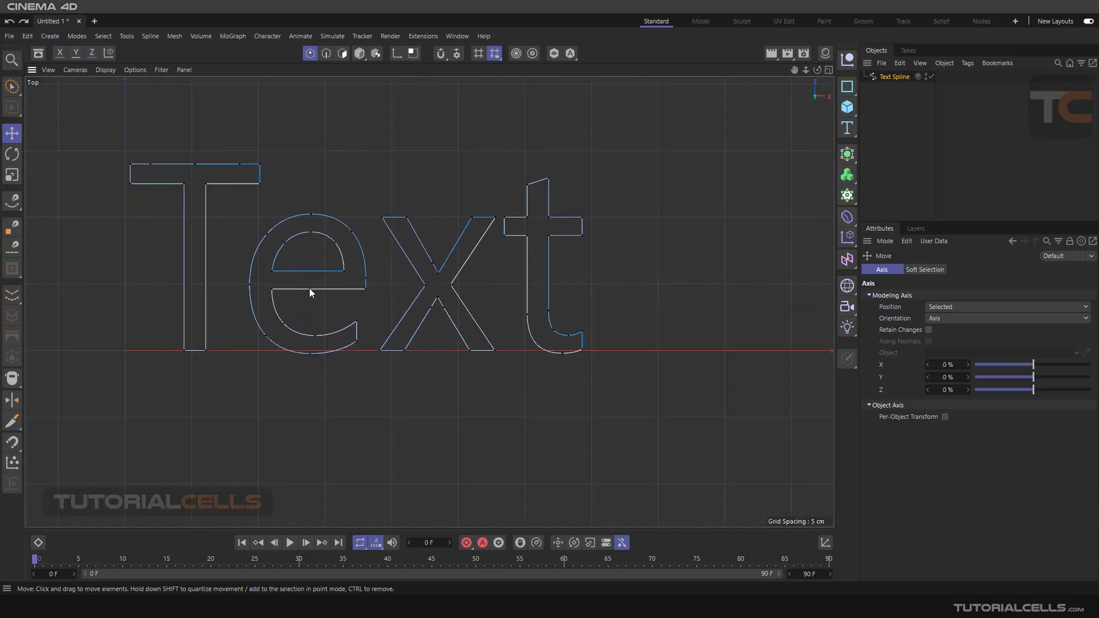
scroll(309, 290, up, 2)
- Select the e's two crossbar points, subdivide the segment between them, then deselect
click(257, 289)
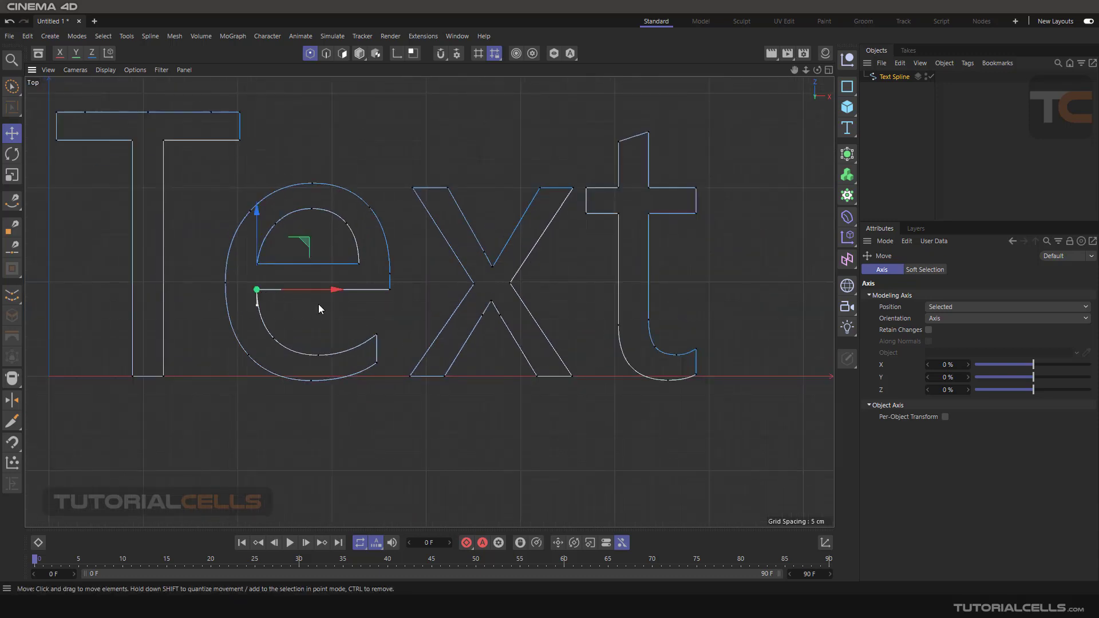
shift+click(384, 295)
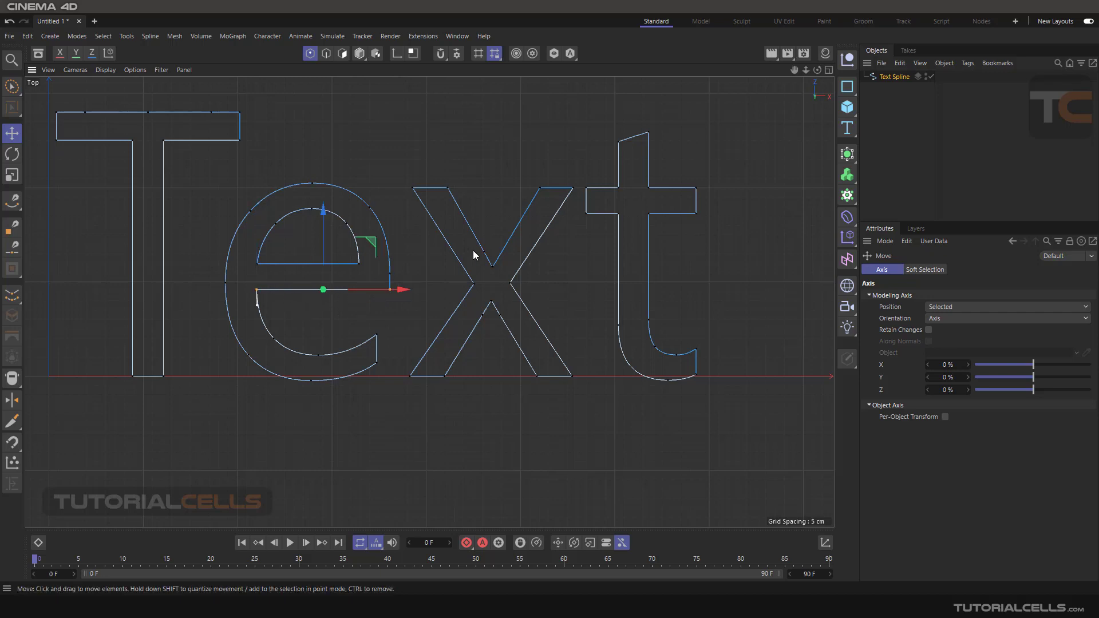
right_click(693, 140)
click(718, 241)
click(315, 321)
scroll(318, 305, up, 4)
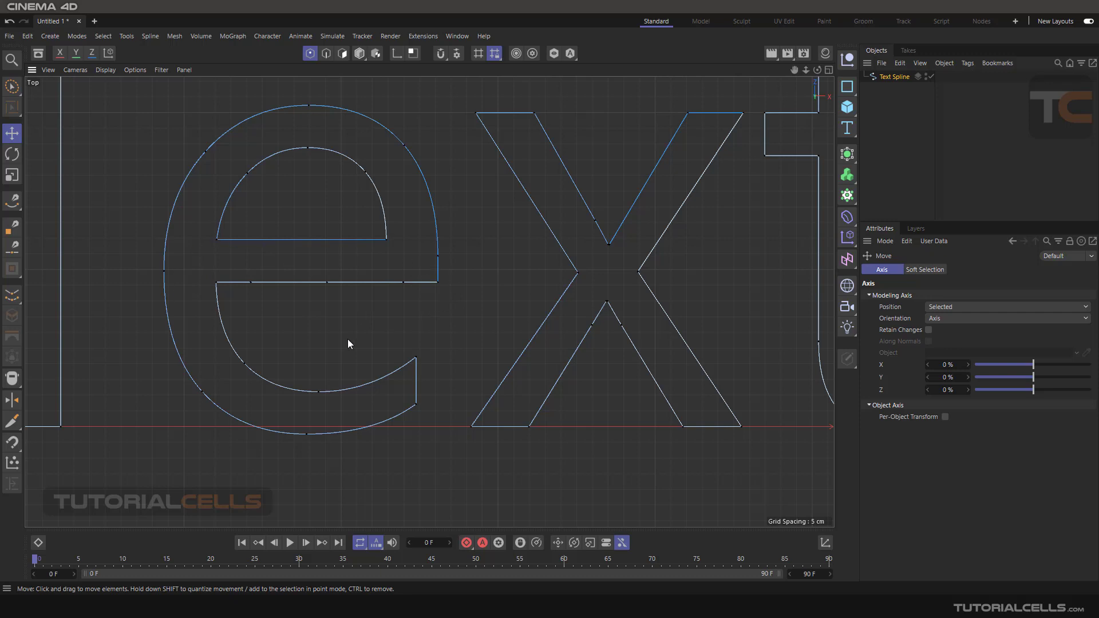
scroll(372, 305, down, 6)
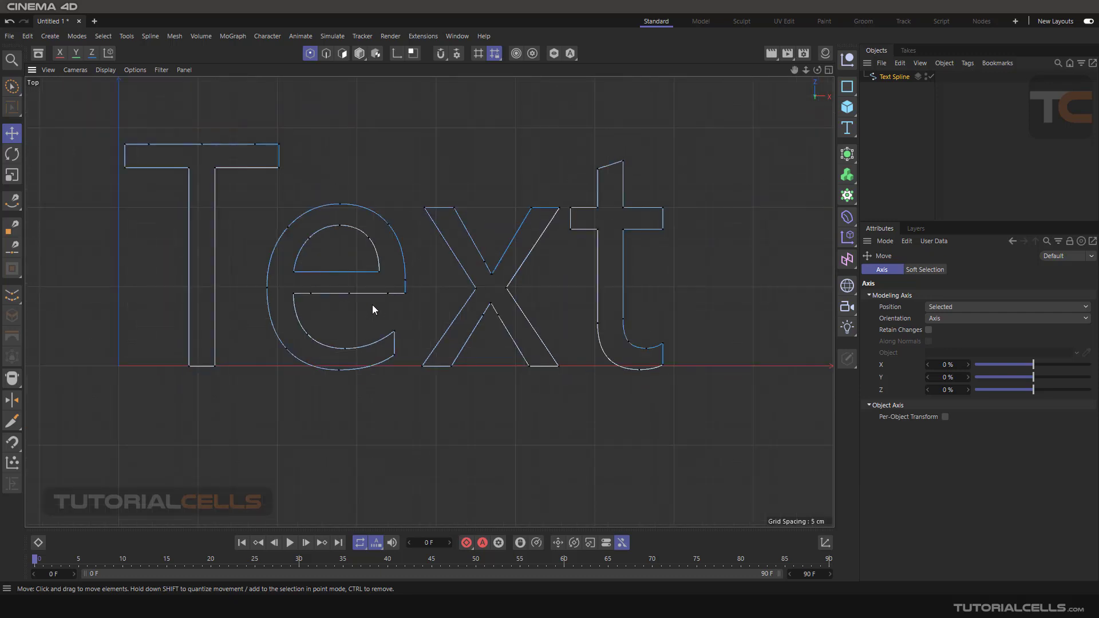
scroll(411, 287, up, 2)
scroll(415, 286, down, 4)
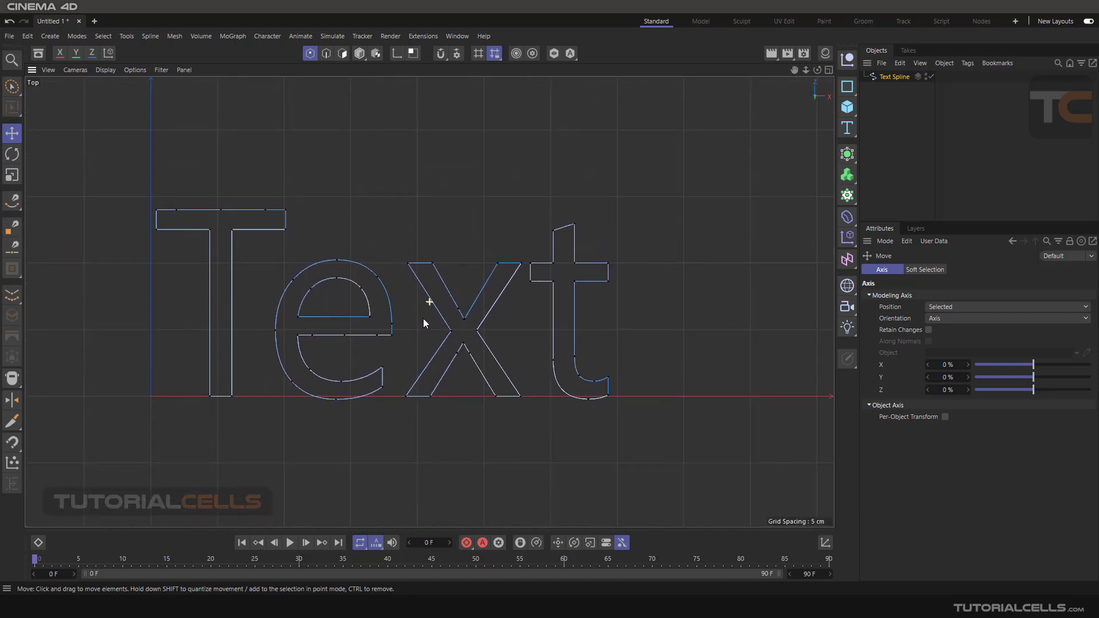
- Draw a three-point wavy Bezier curve above the text with the Spline Pen, then centre it in view
click(14, 202)
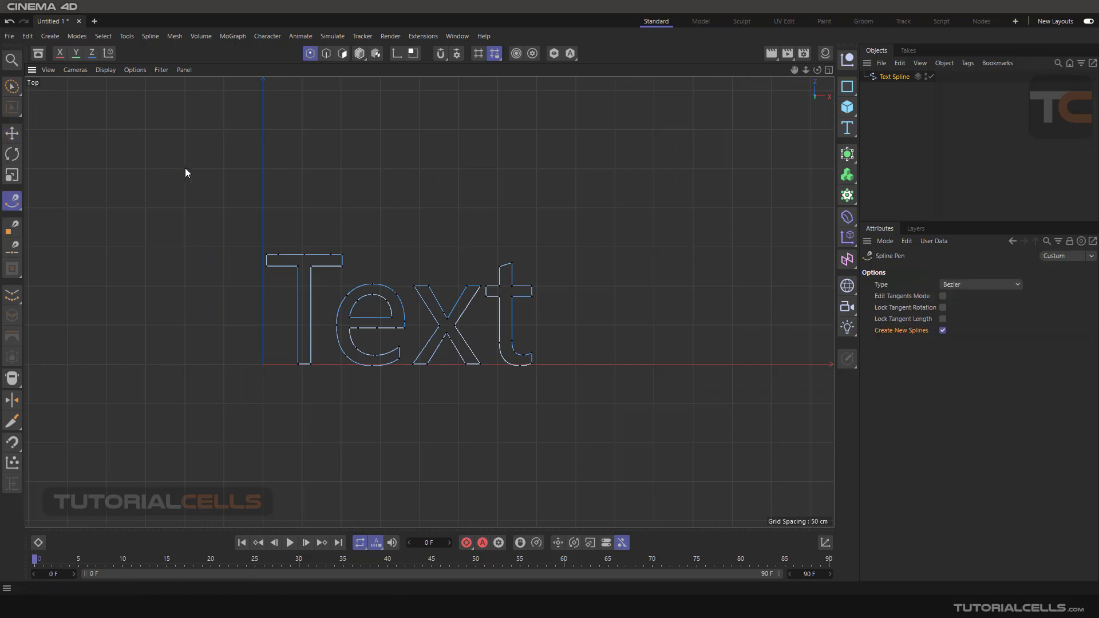
click(203, 155)
drag(300, 207, 343, 194)
drag(431, 141, 530, 179)
key(Escape)
scroll(368, 179, up, 1)
scroll(369, 179, up, 1)
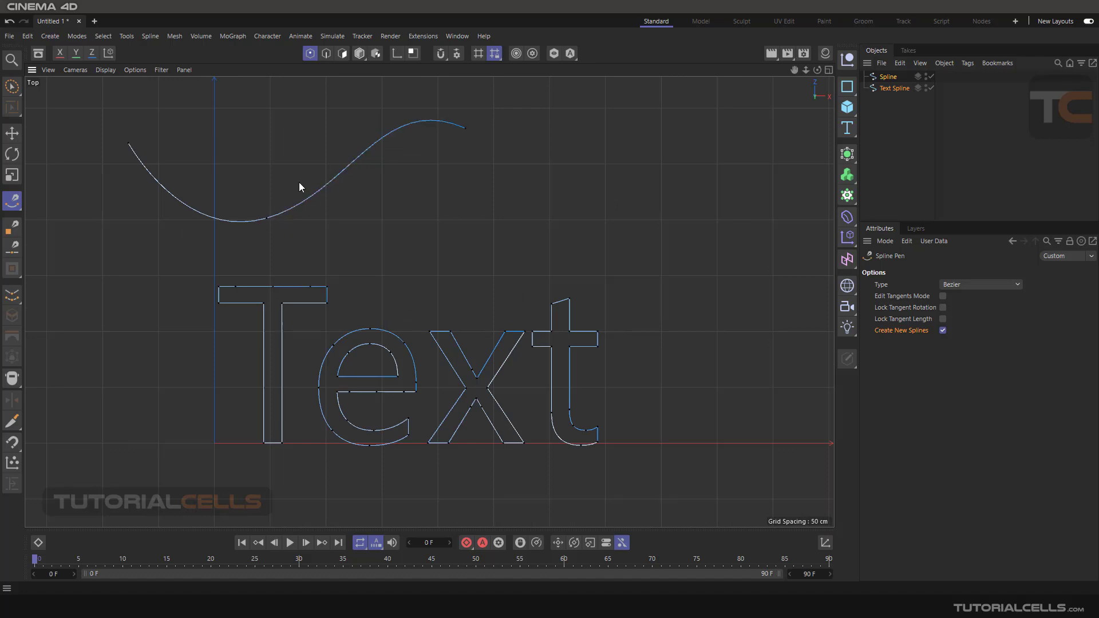
alt+middle_drag(266, 195, 386, 212)
scroll(394, 210, down, 2)
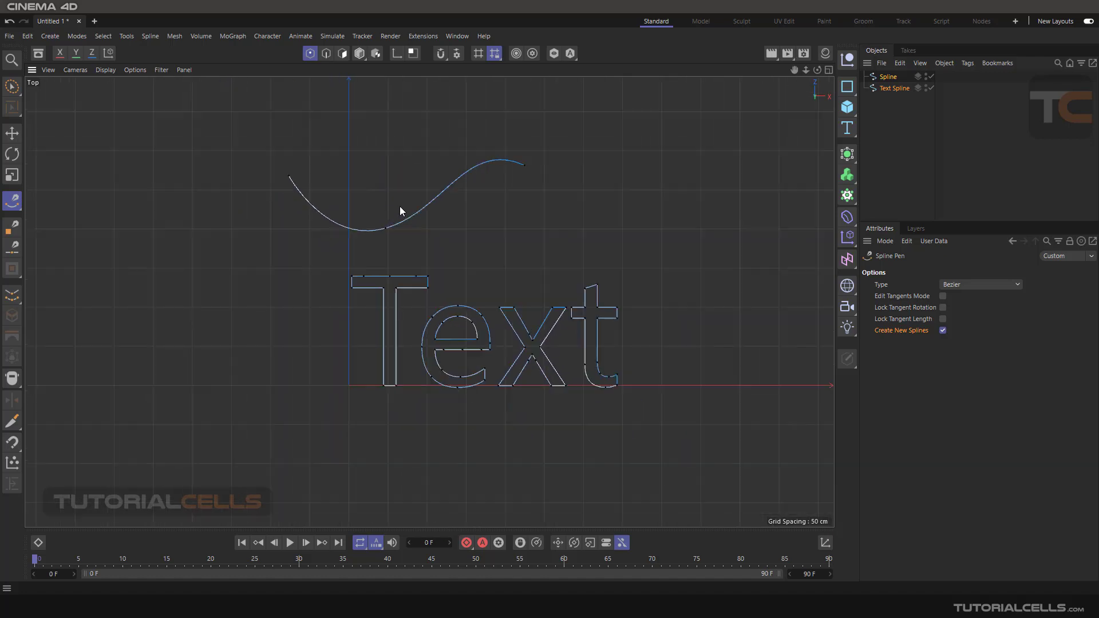
- Select the new Spline object and clear its point selection with the Move tool
click(882, 77)
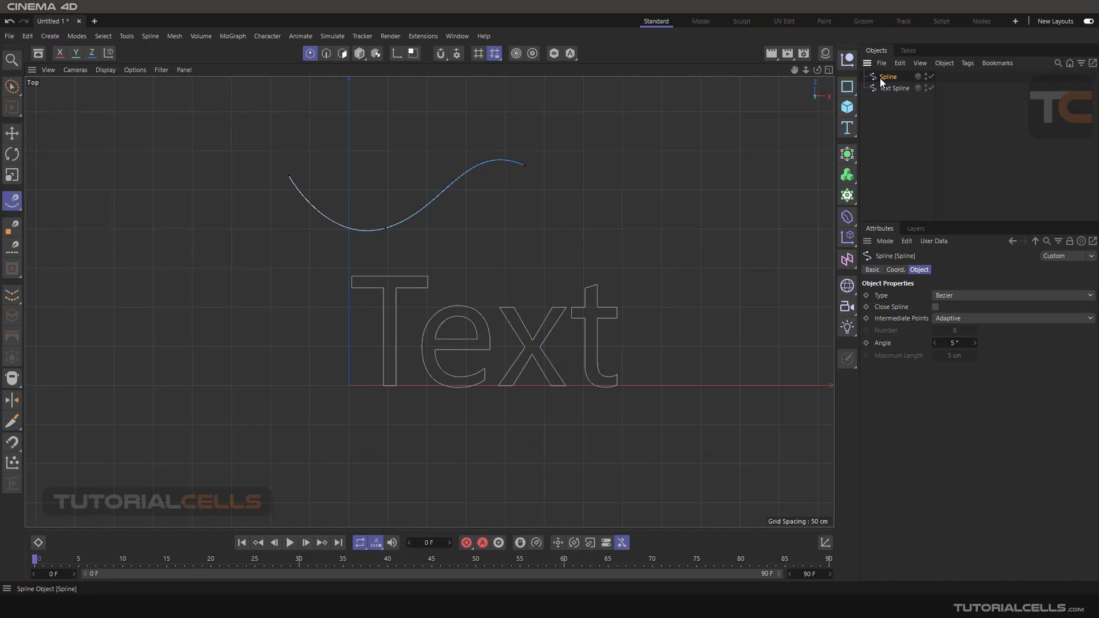
right_click(676, 117)
click(682, 220)
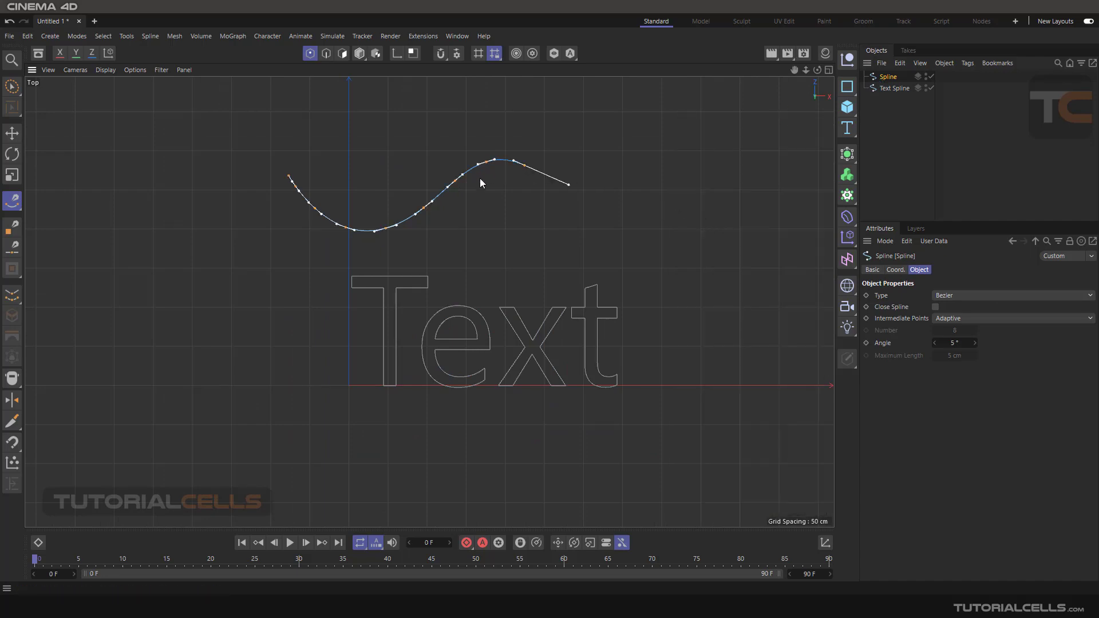
click(12, 133)
scroll(351, 146, up, 2)
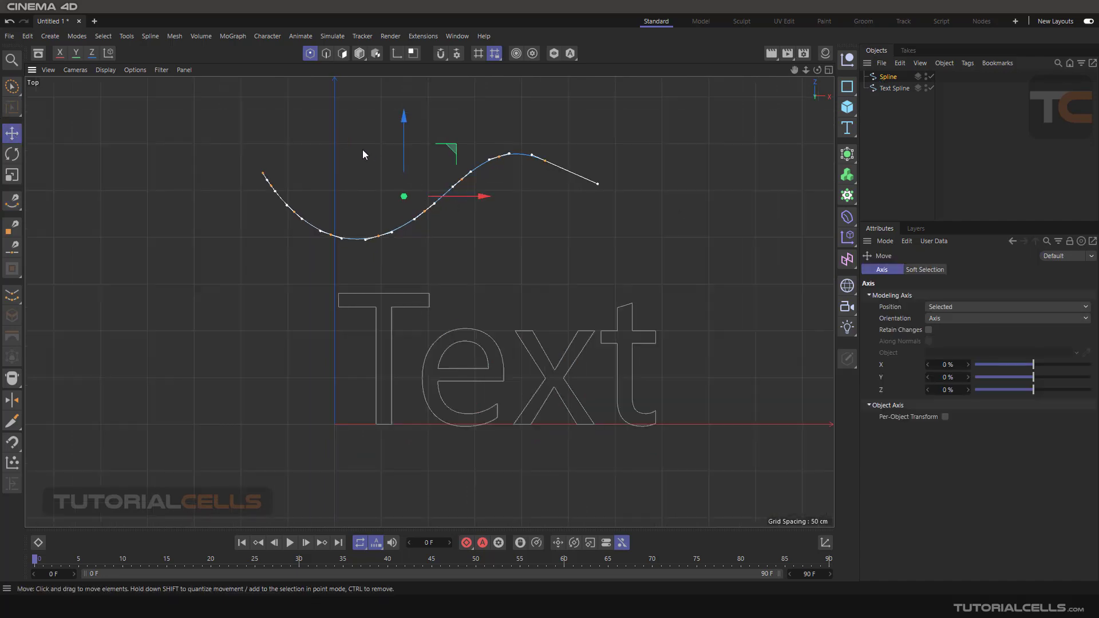
click(363, 149)
scroll(410, 166, up, 2)
scroll(410, 166, up, 1)
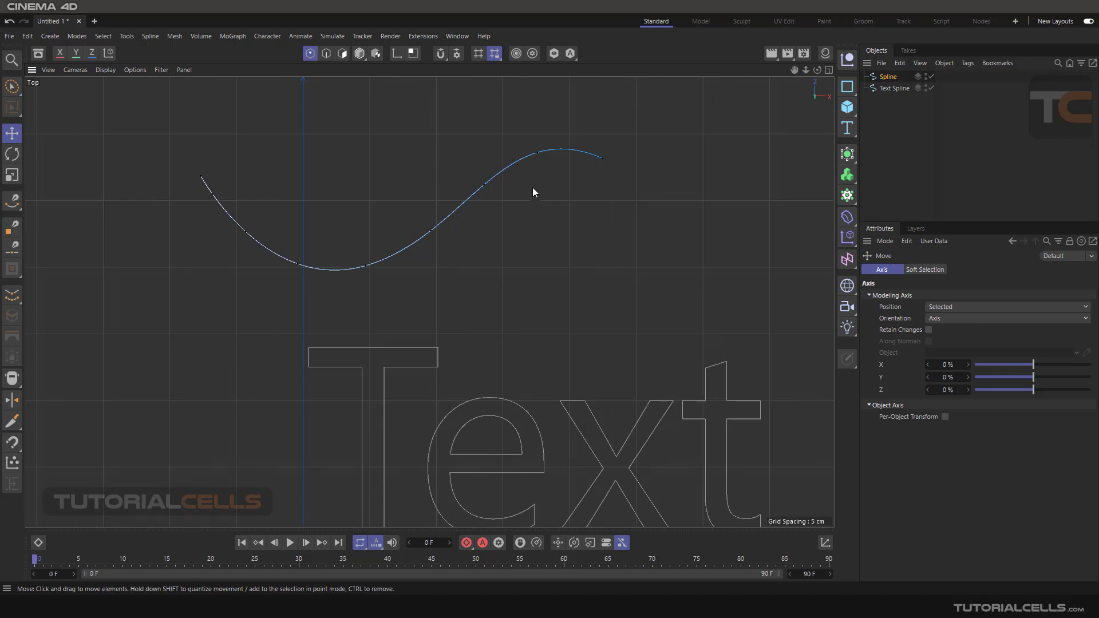
scroll(568, 232, down, 6)
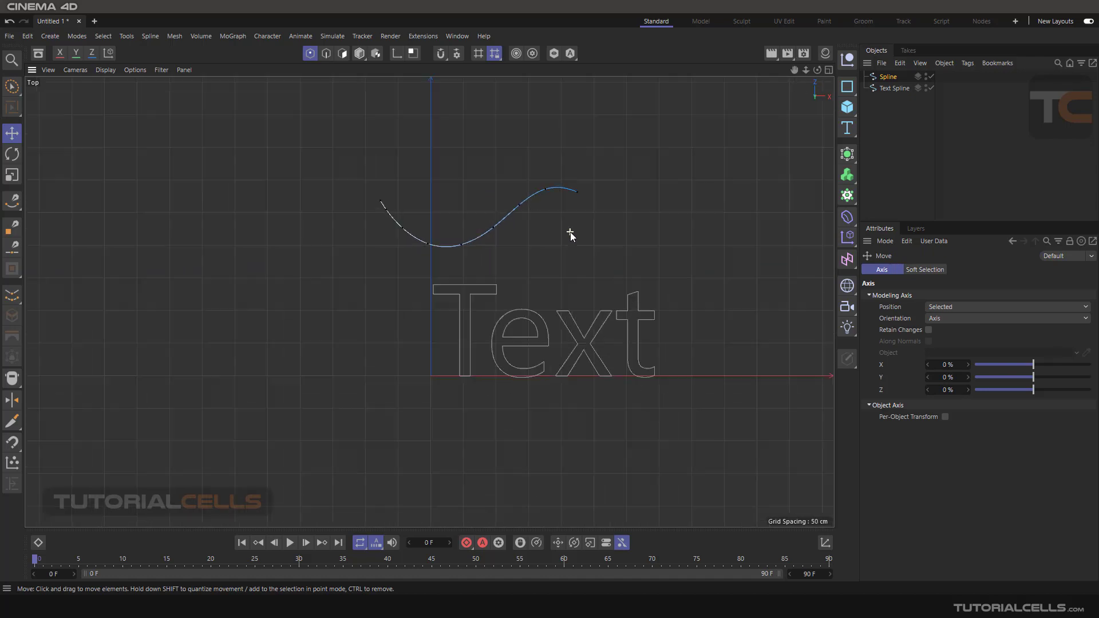
- Apply Subdivide to the wavy curve with Subdivisions set to 3
right_click(591, 151)
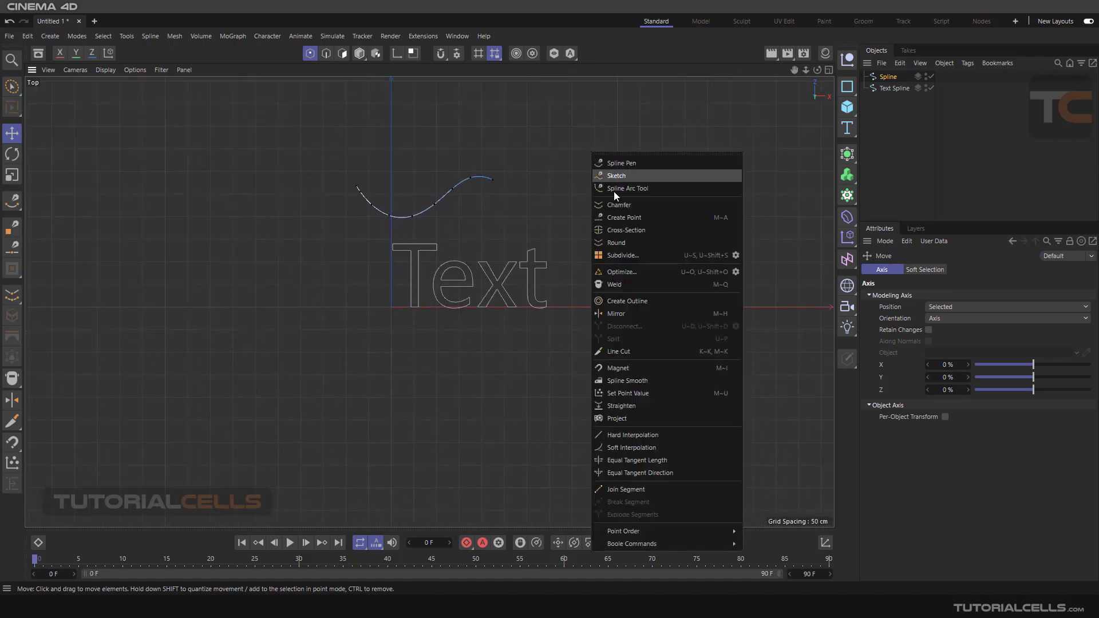
click(730, 258)
drag(720, 237, 706, 220)
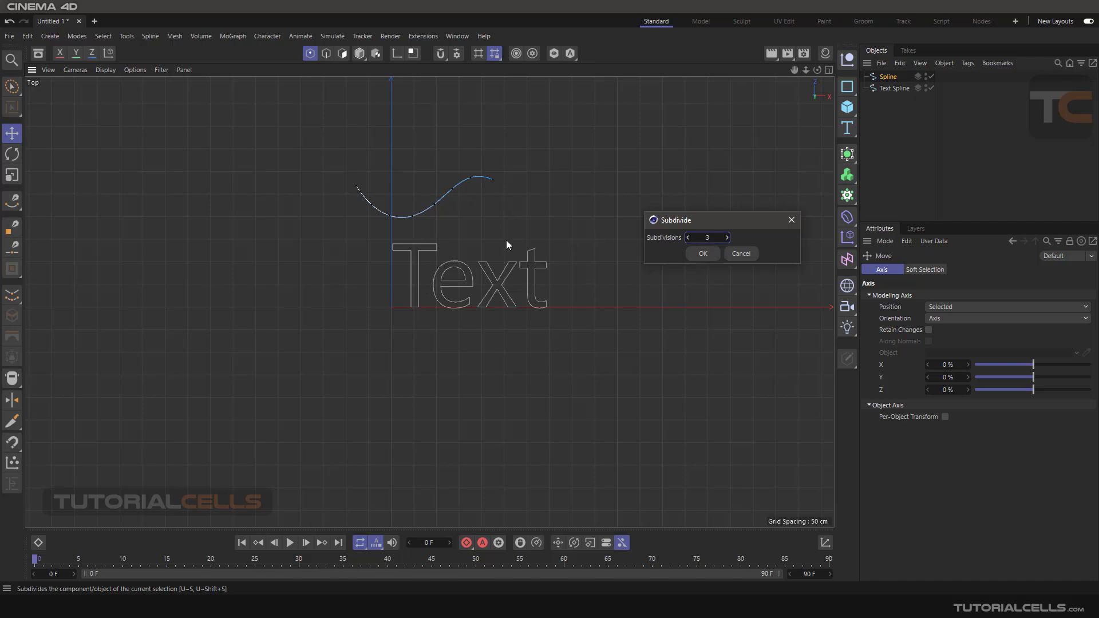
click(703, 255)
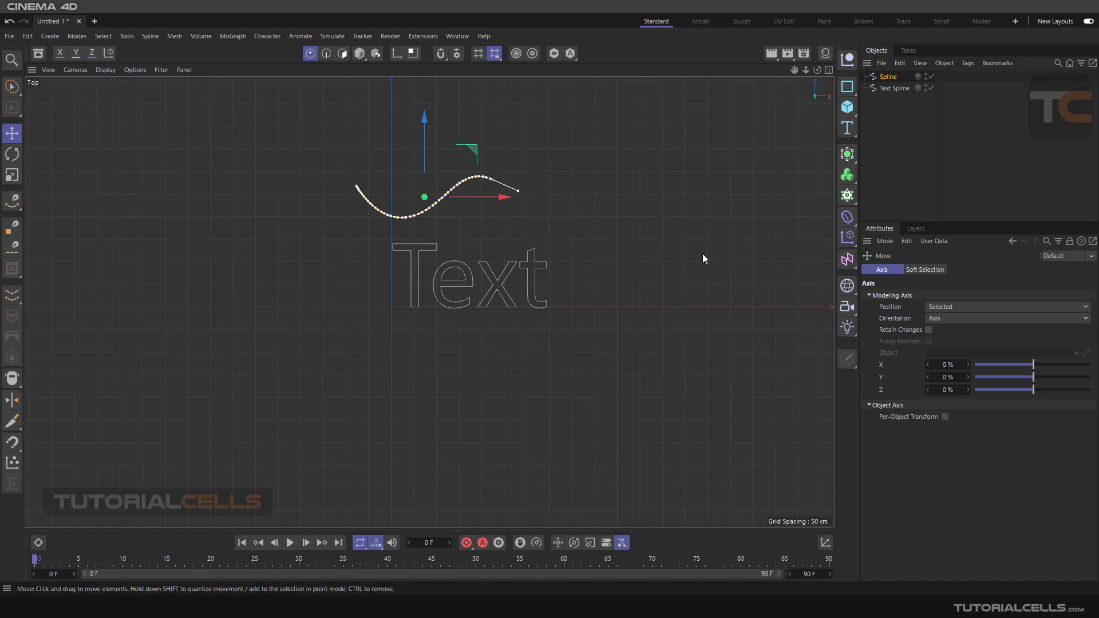